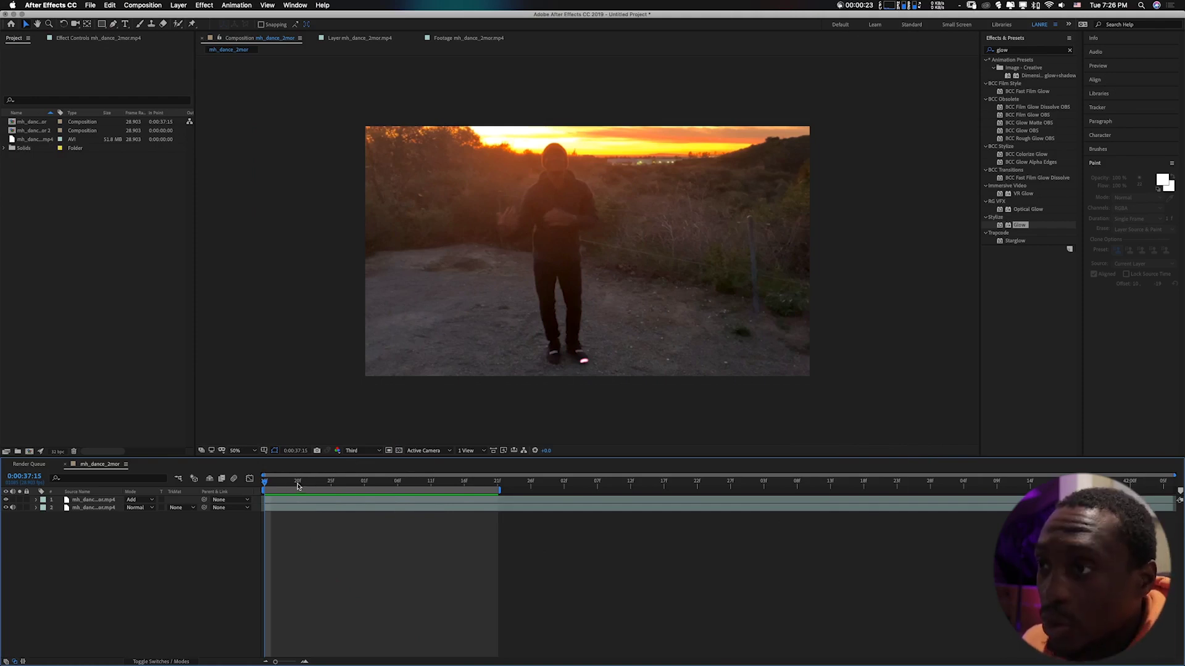
- Preview the composition, then delete the glowing Add-mode layer
key(space)
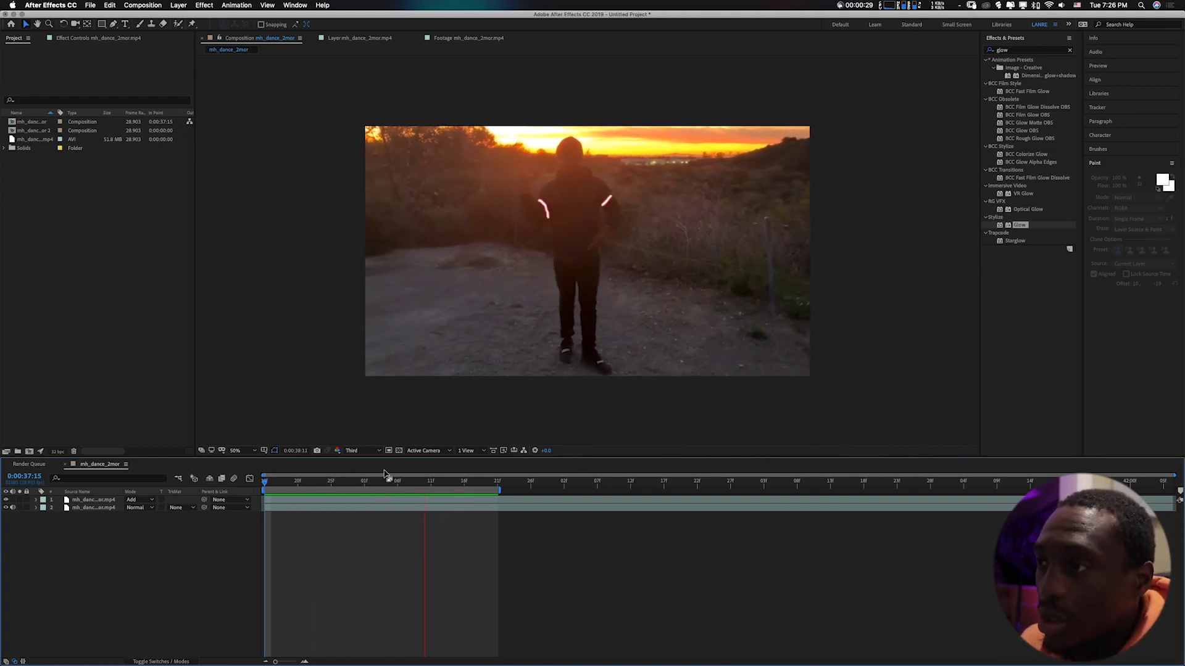
key(space)
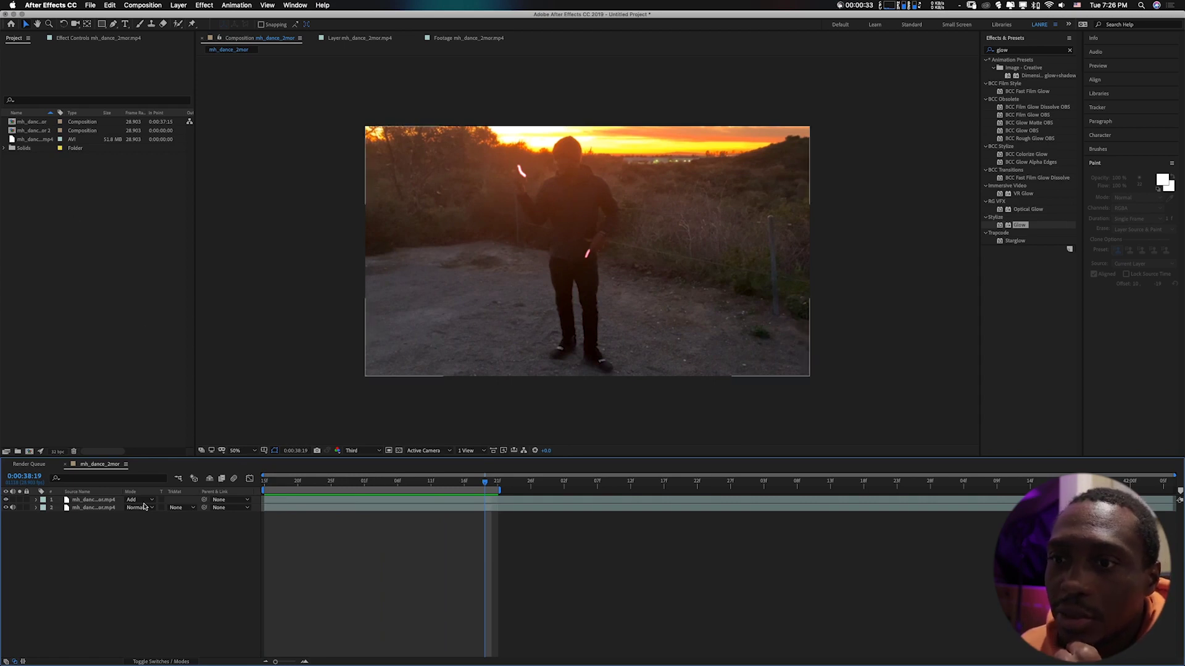
click(103, 500)
key(Delete)
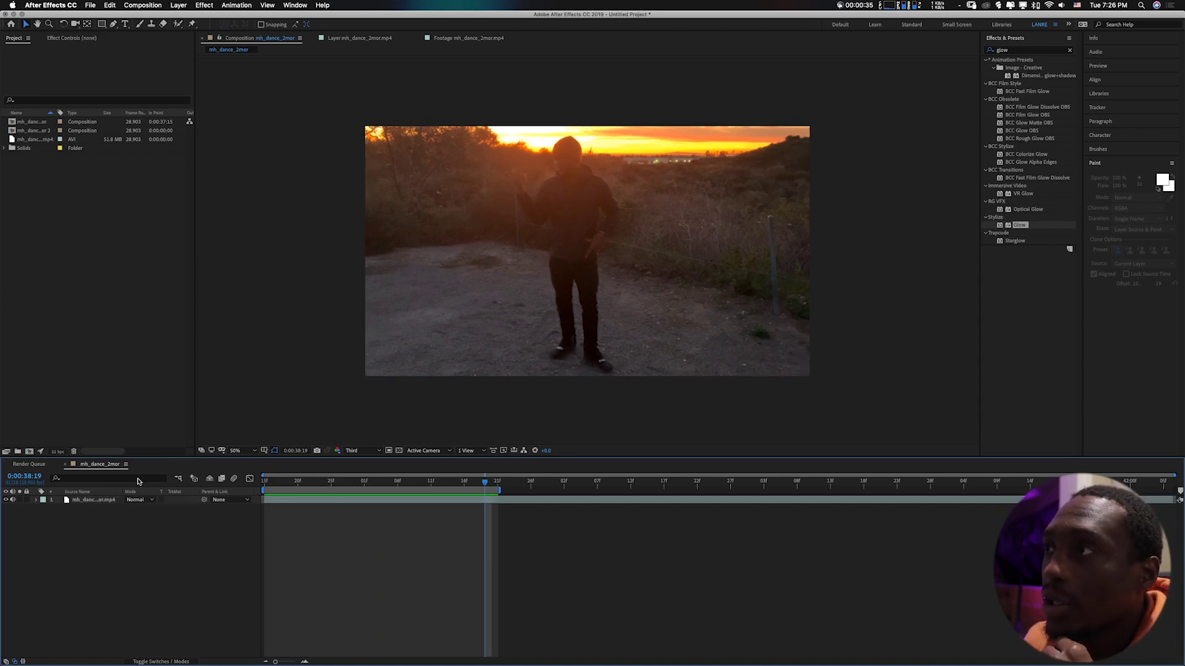
- Preview the remaining plain dance footage layer from the start of the clip
click(94, 499)
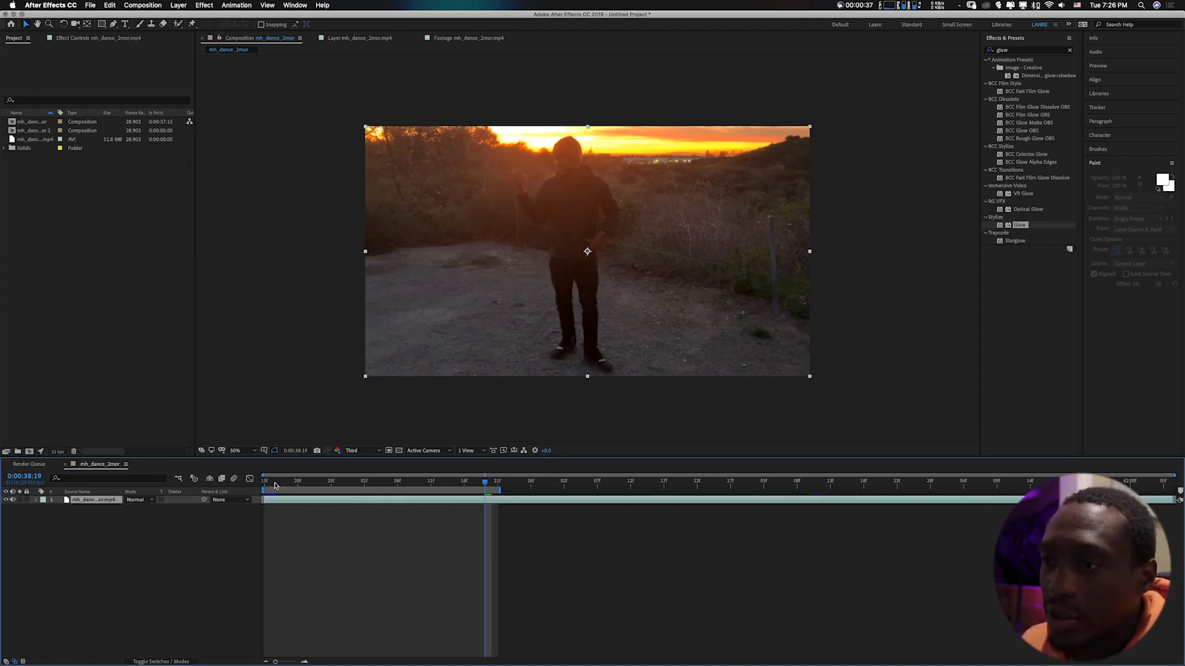
key(Home)
key(space)
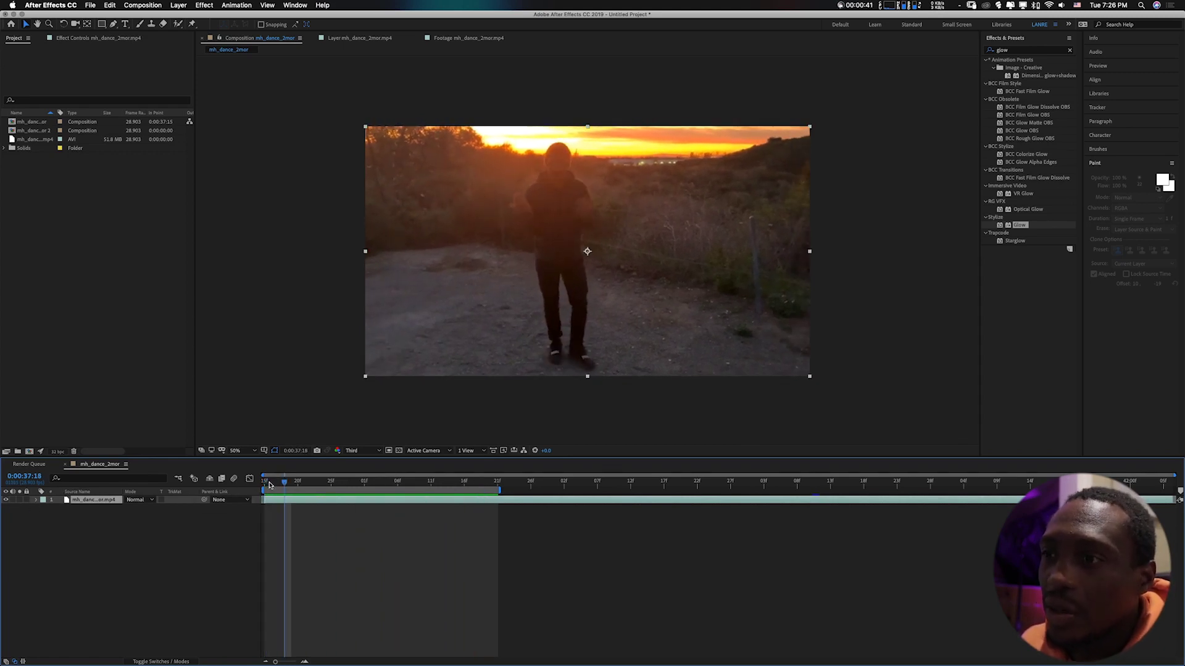
click(266, 484)
key(space)
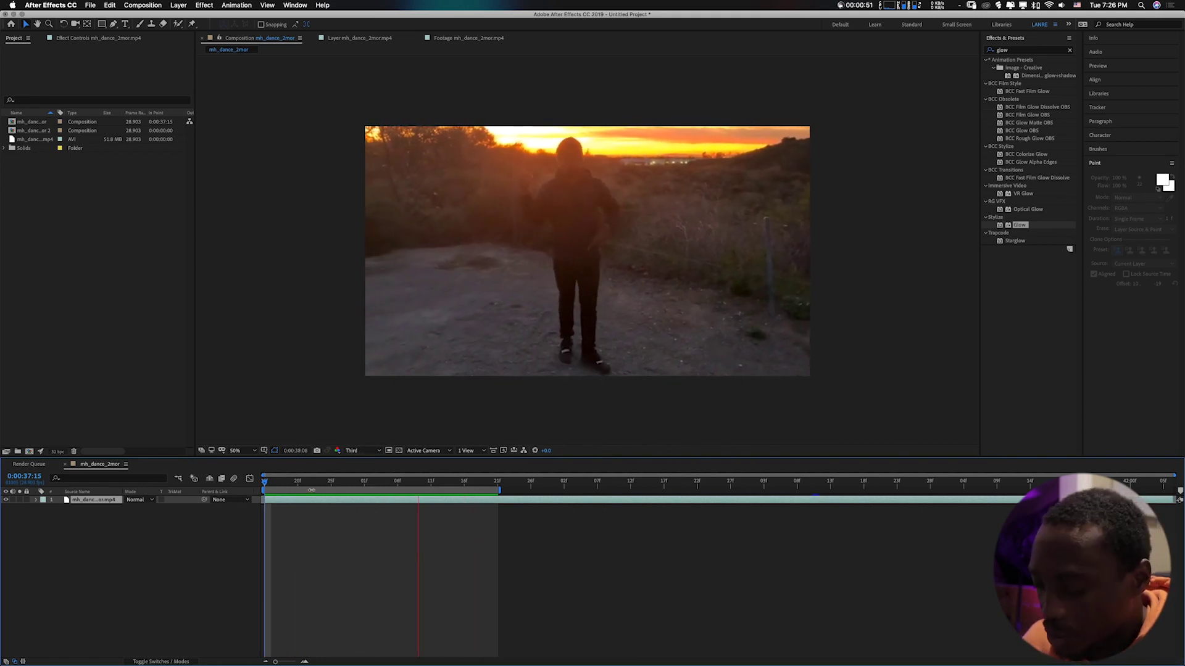
key(space)
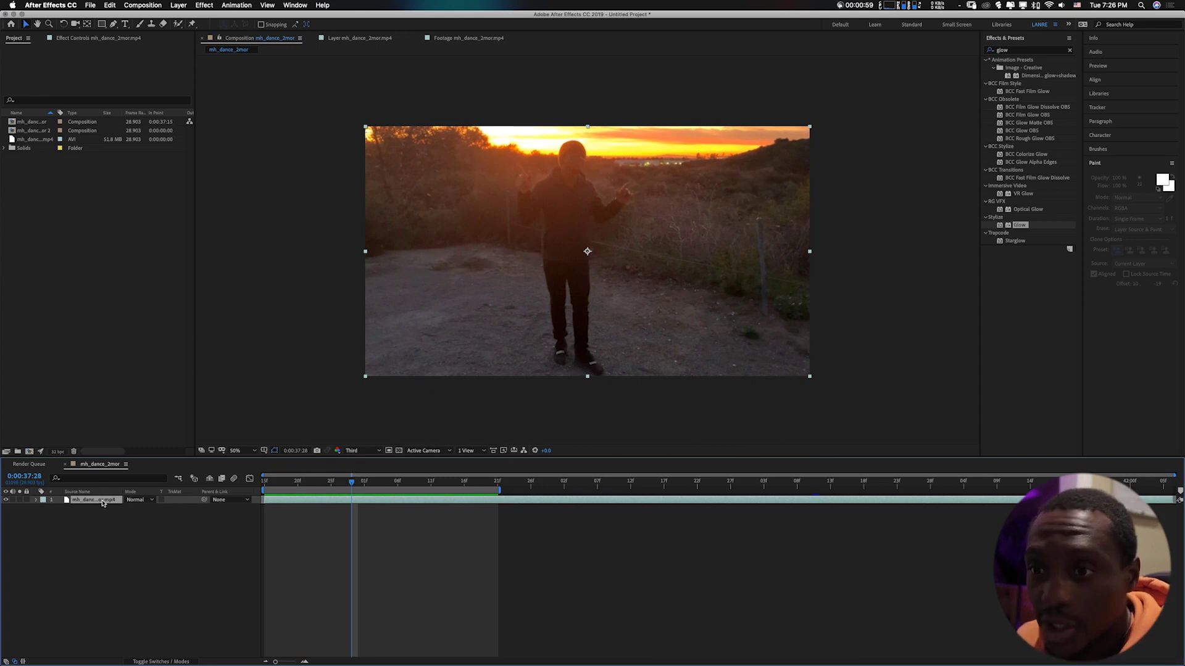
- Duplicate the footage layer with Cmd+D and rename the top copy 'glow line'
key(super+d)
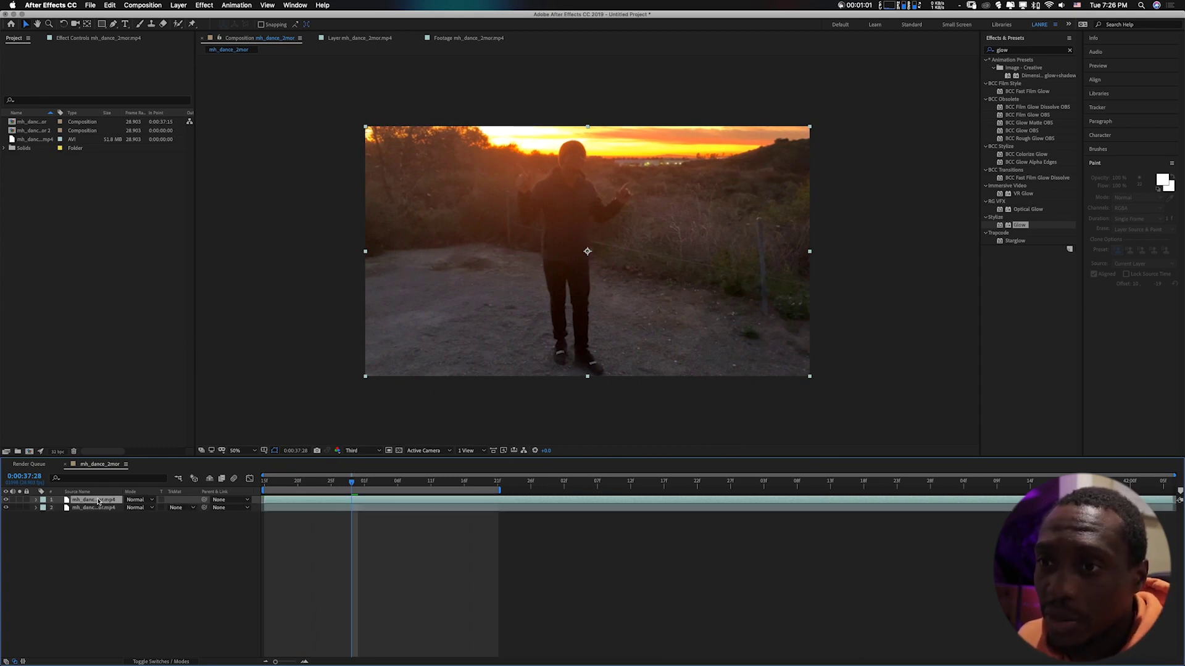
key(Return)
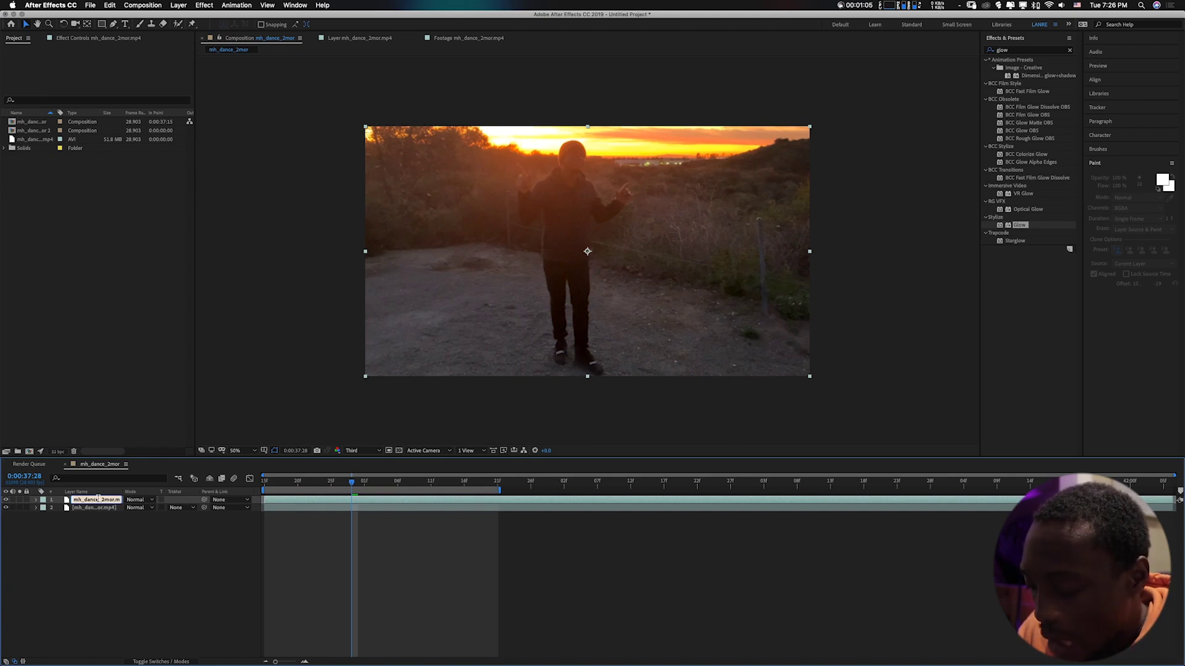
text(g)
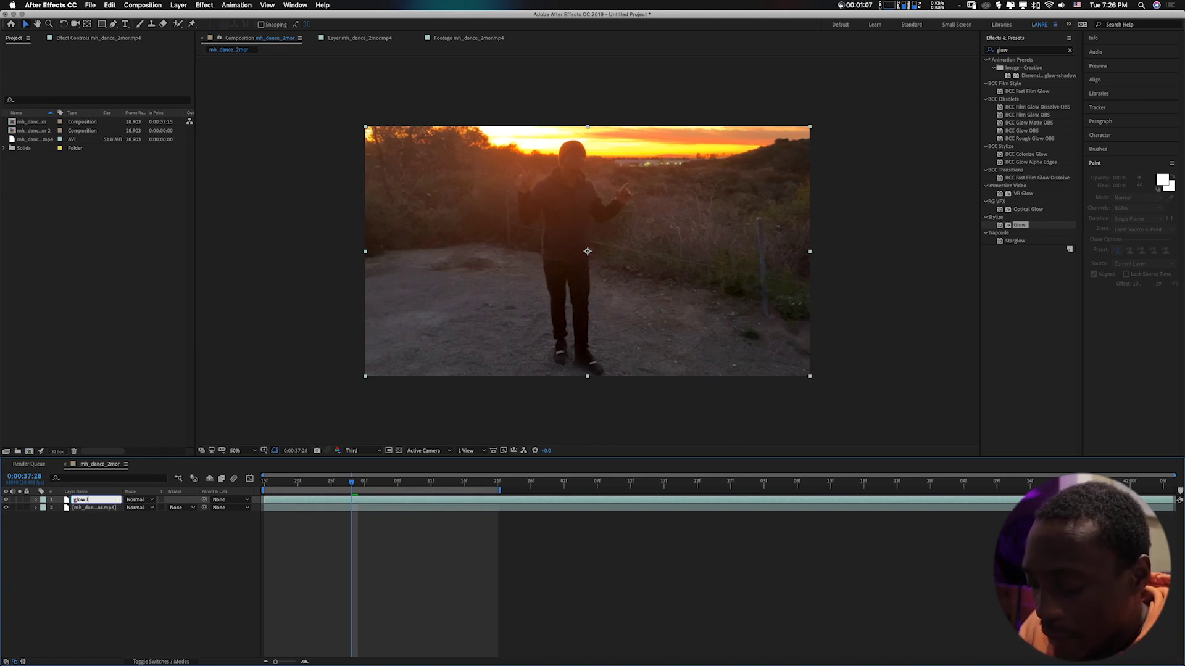
text(low line)
key(Return)
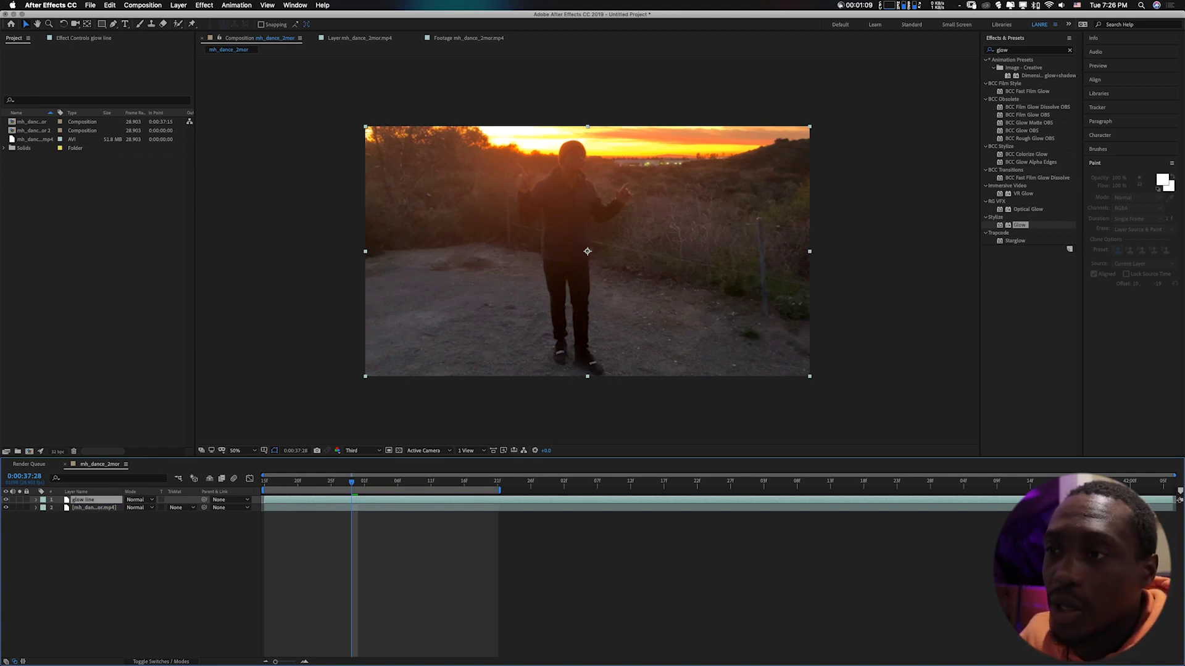
- Open the glow line layer in the Layer viewer and move to its first frame
double_click(90, 503)
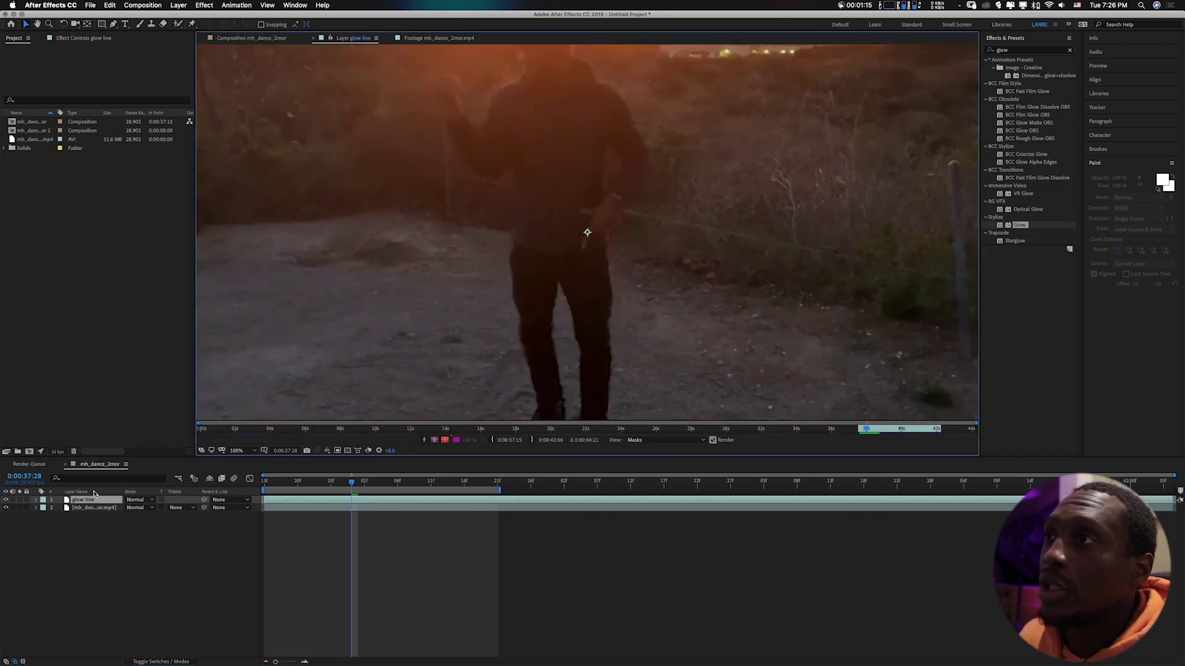
scroll(417, 342, down, 2)
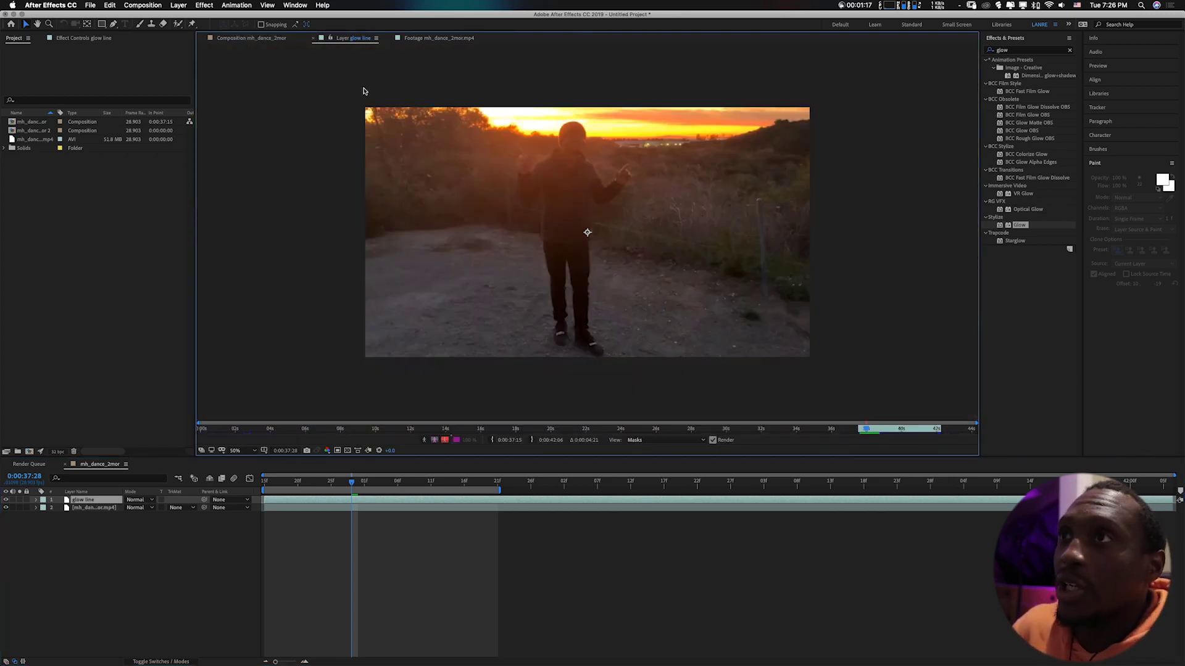
click(242, 38)
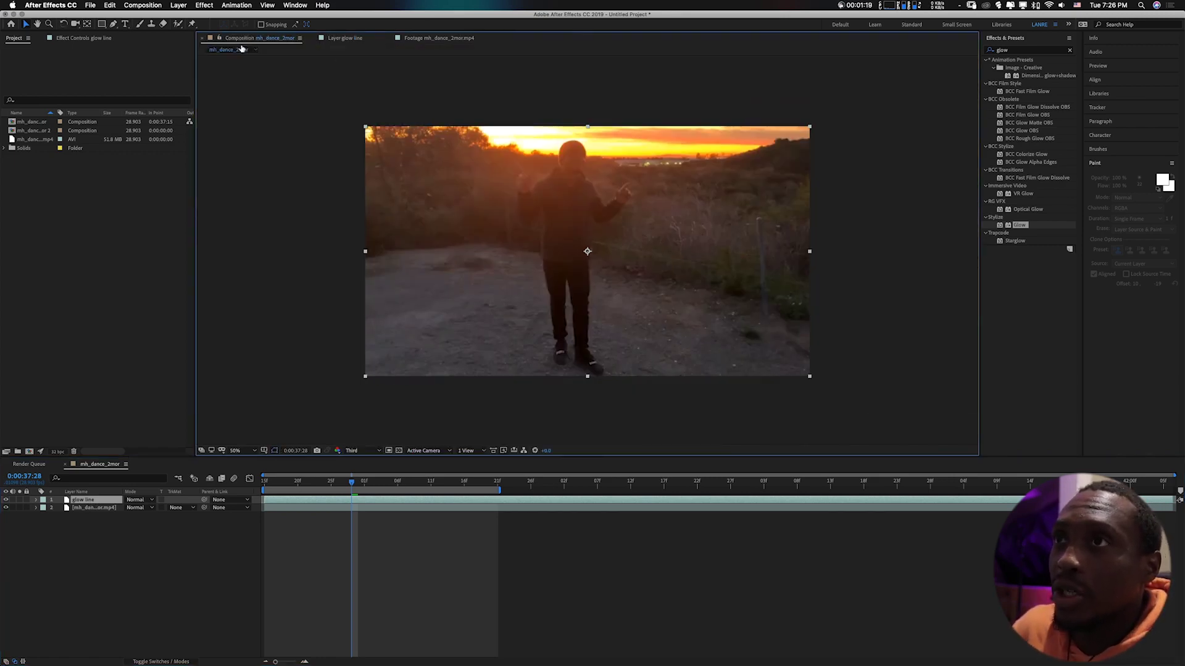
click(343, 40)
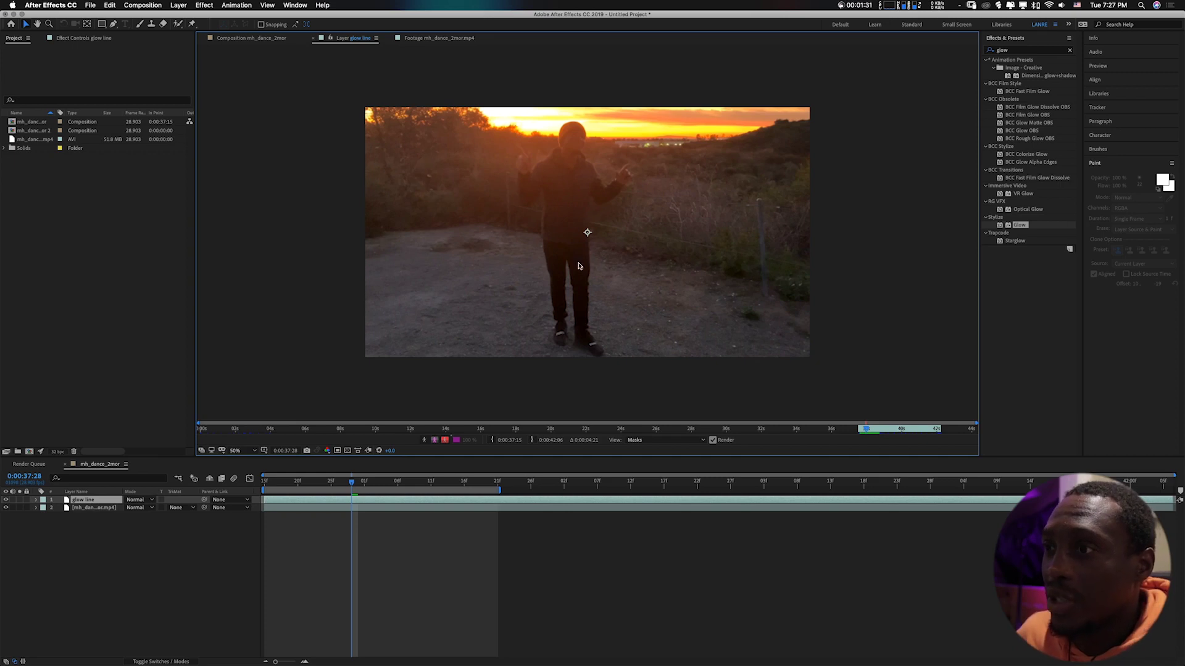
click(265, 483)
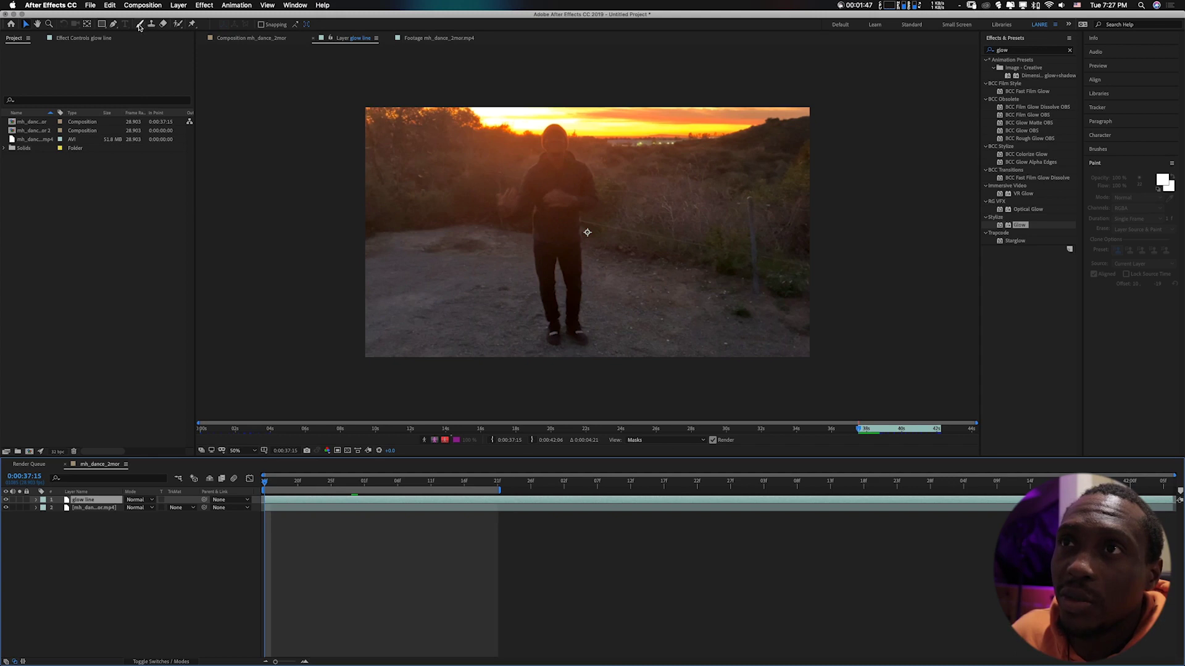
click(140, 26)
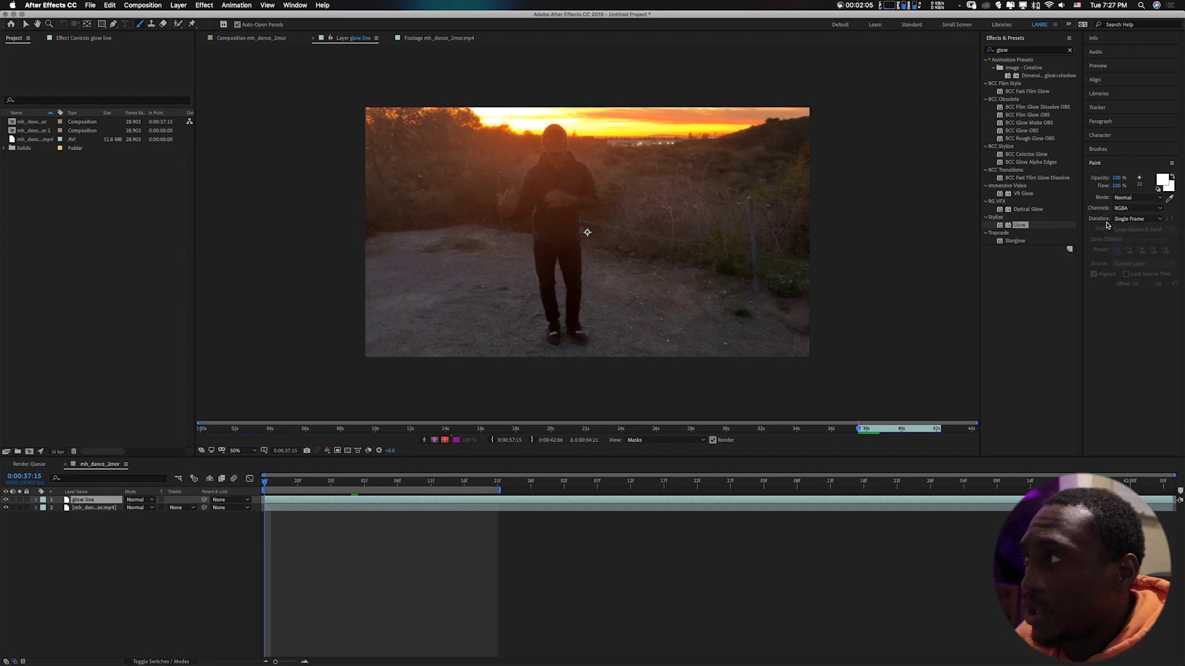
- Change the Paint panel Duration from Single Frame to Constant
click(1133, 221)
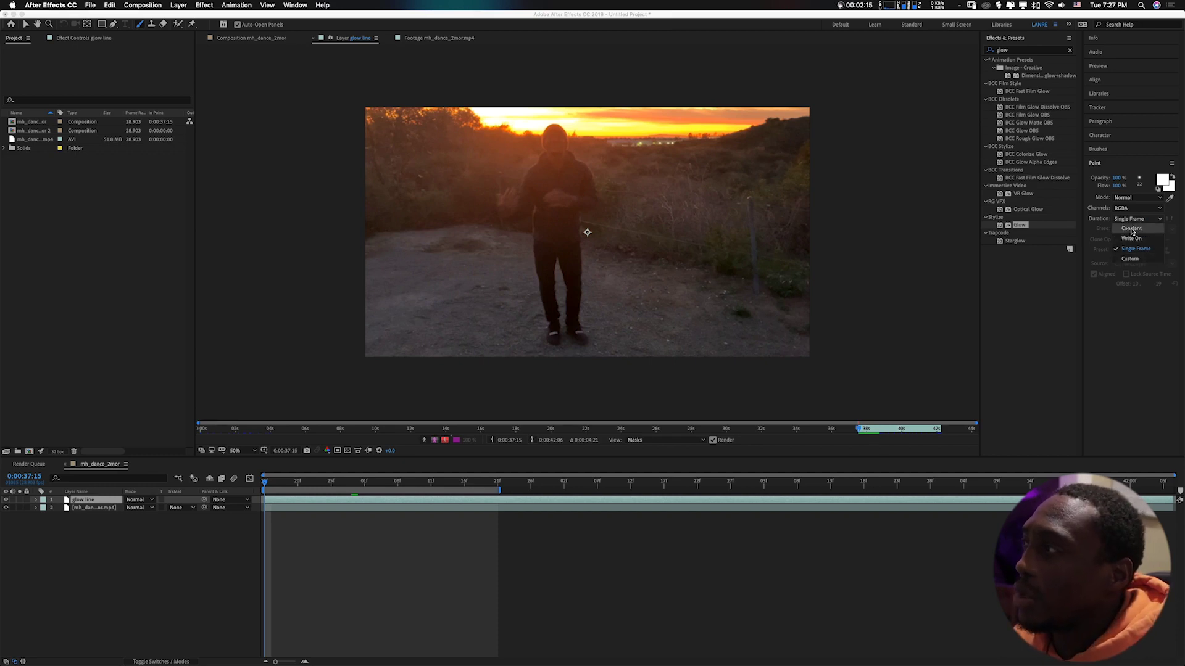
click(1133, 230)
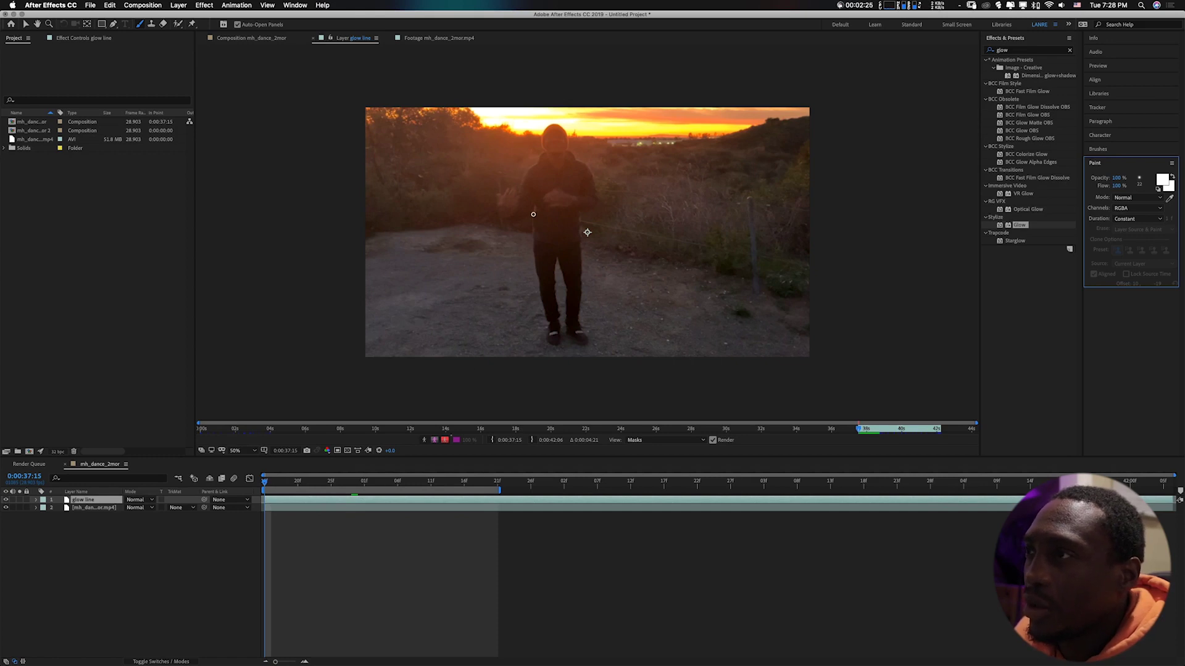
- Paint a white test stroke down the dancer's left leg and select its Paint effect
drag(533, 214, 541, 297)
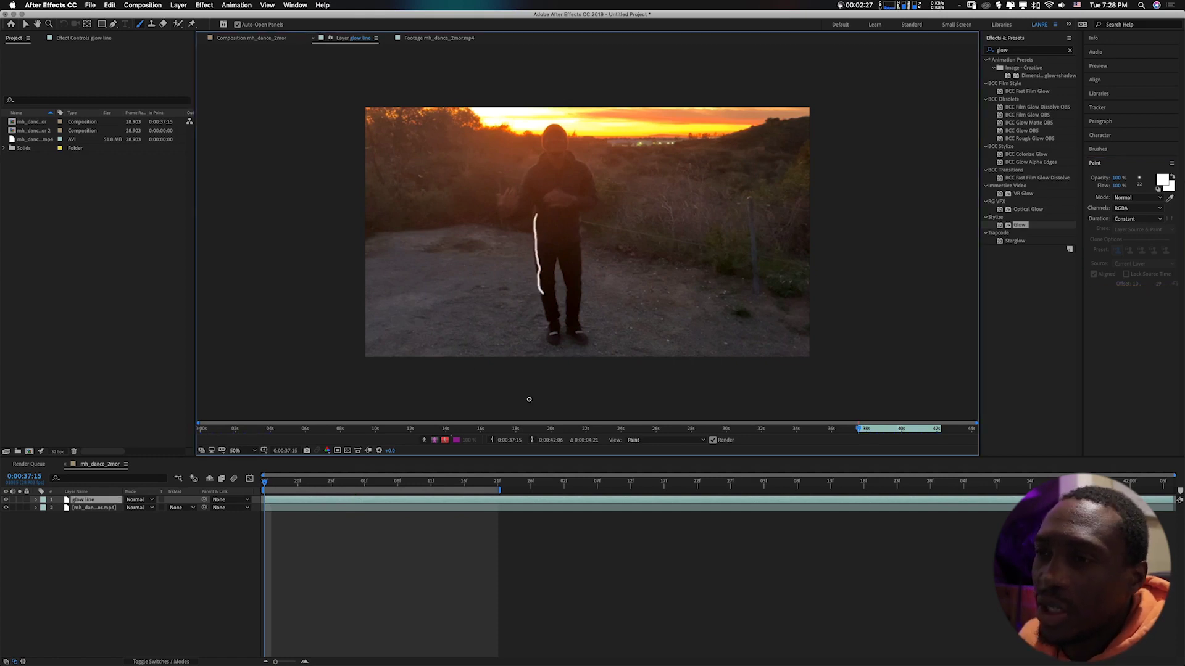
mouse_move(265, 484)
mouse_down()
mouse_move(477, 483)
mouse_move(311, 483)
mouse_move(264, 497)
mouse_up()
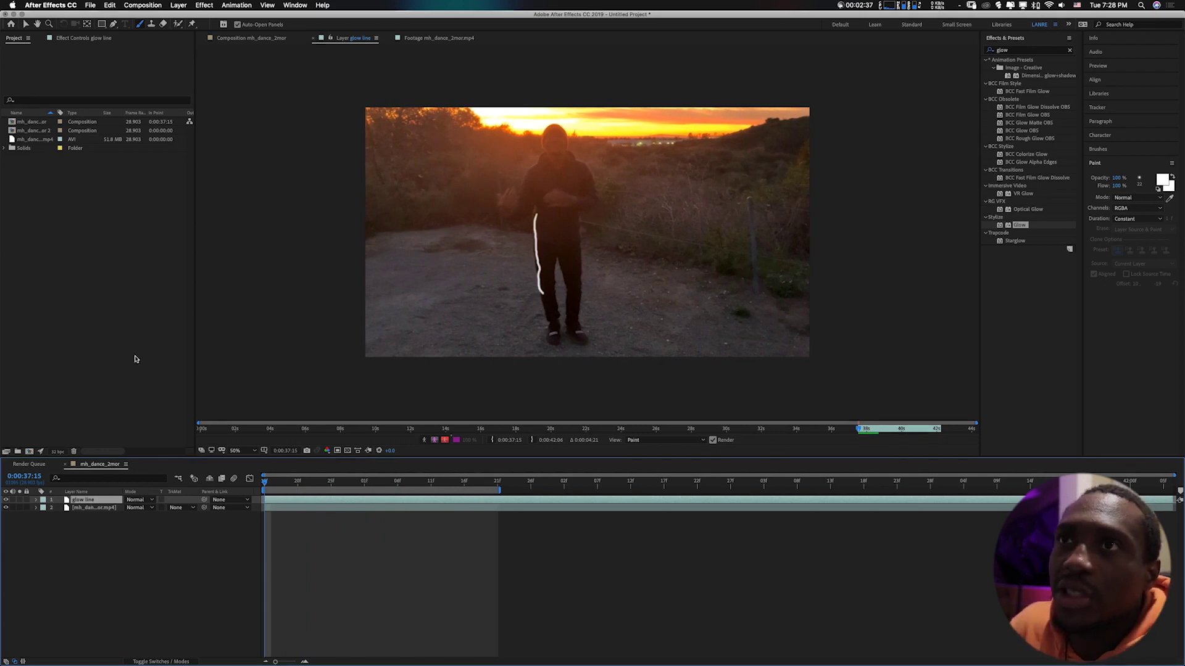
click(81, 38)
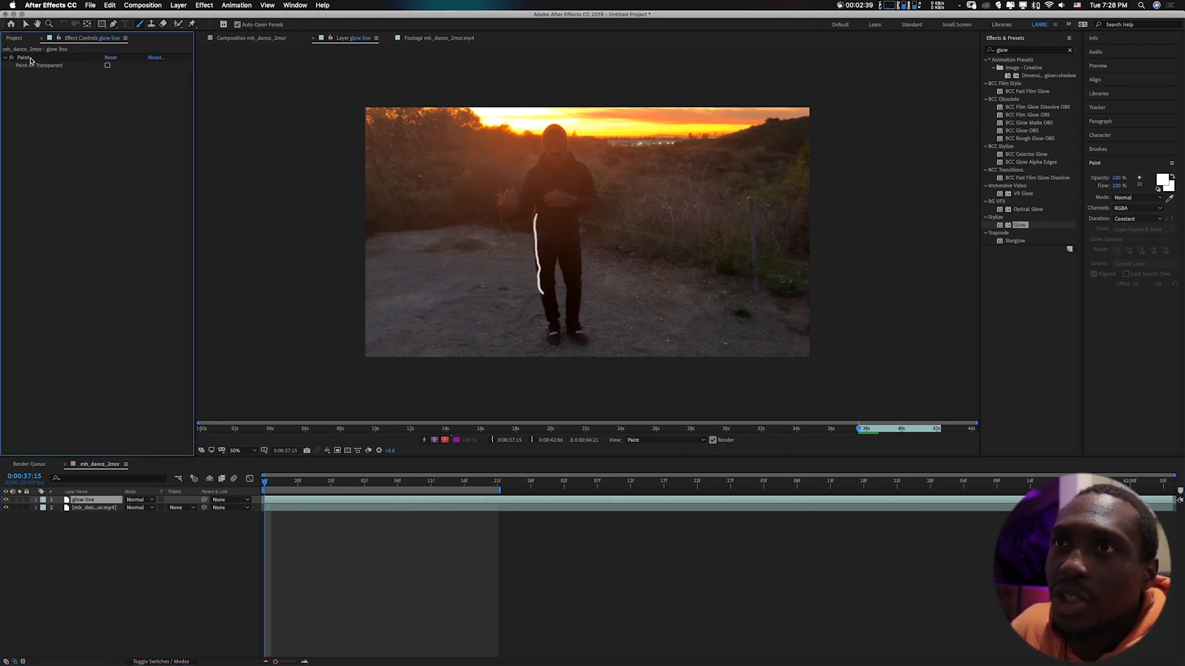
click(31, 60)
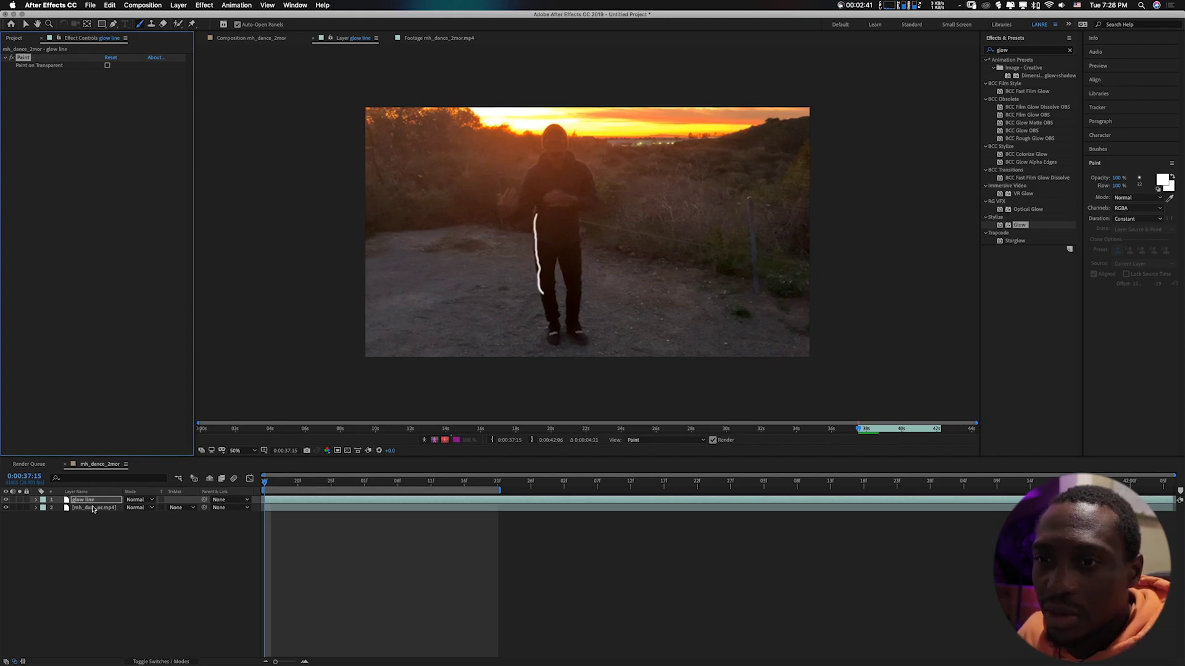
- Adjust Brush 1's Stroke Options Start, ending at 18%, then delete the stroke
click(36, 500)
click(43, 508)
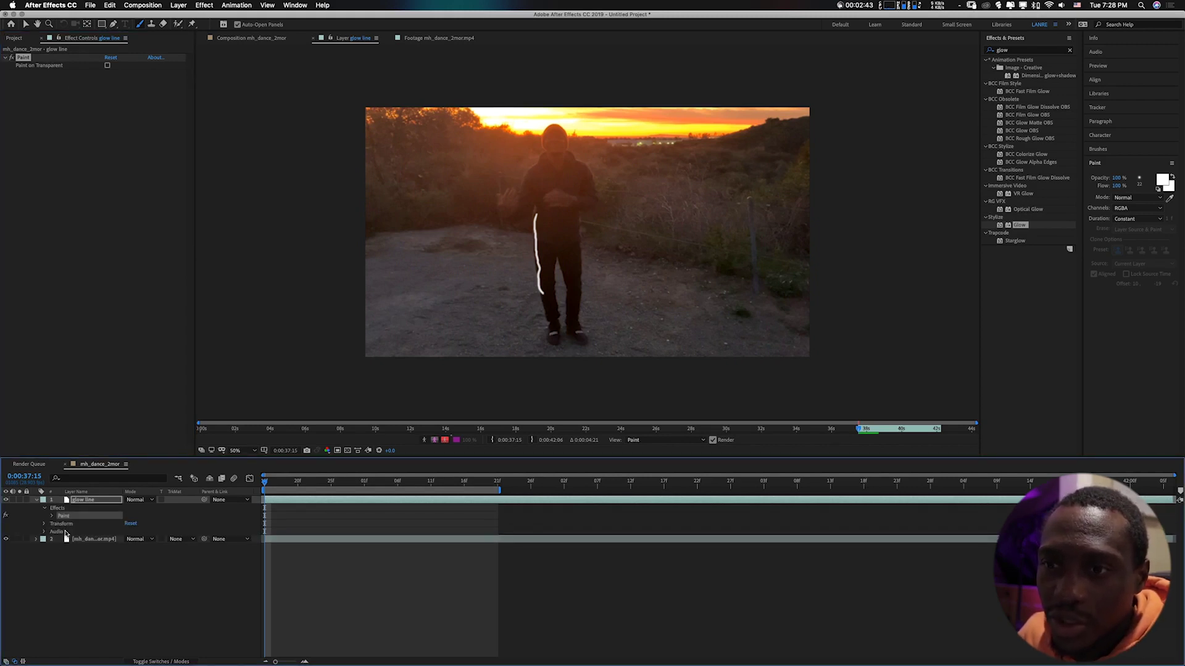
click(52, 516)
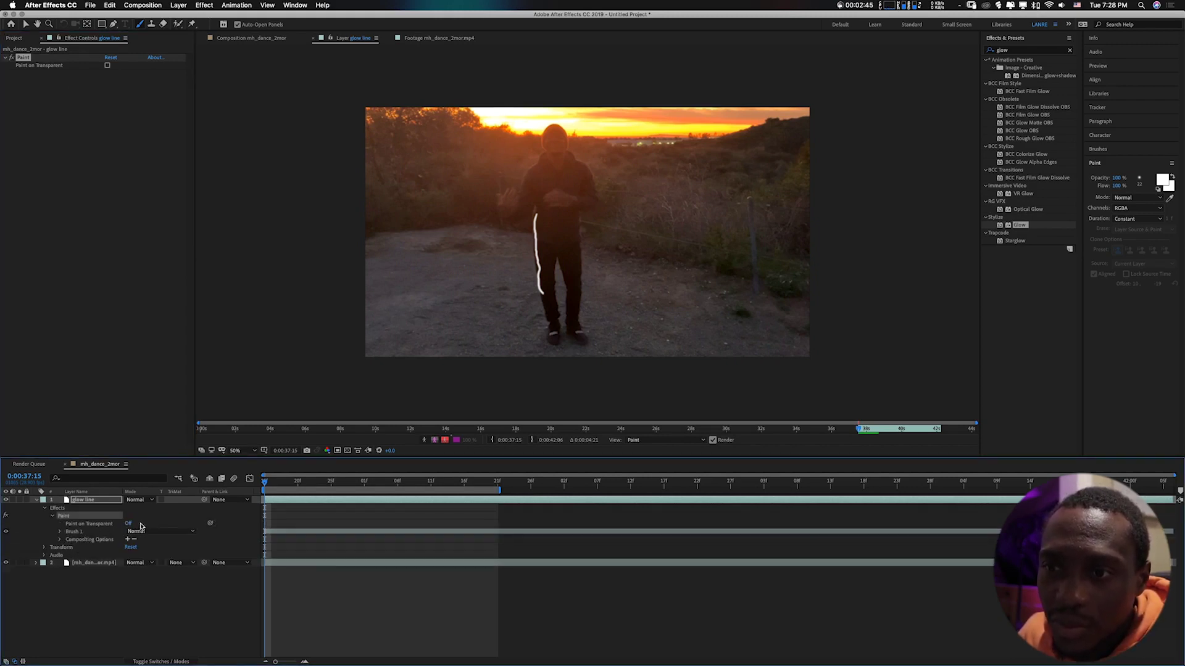
click(59, 531)
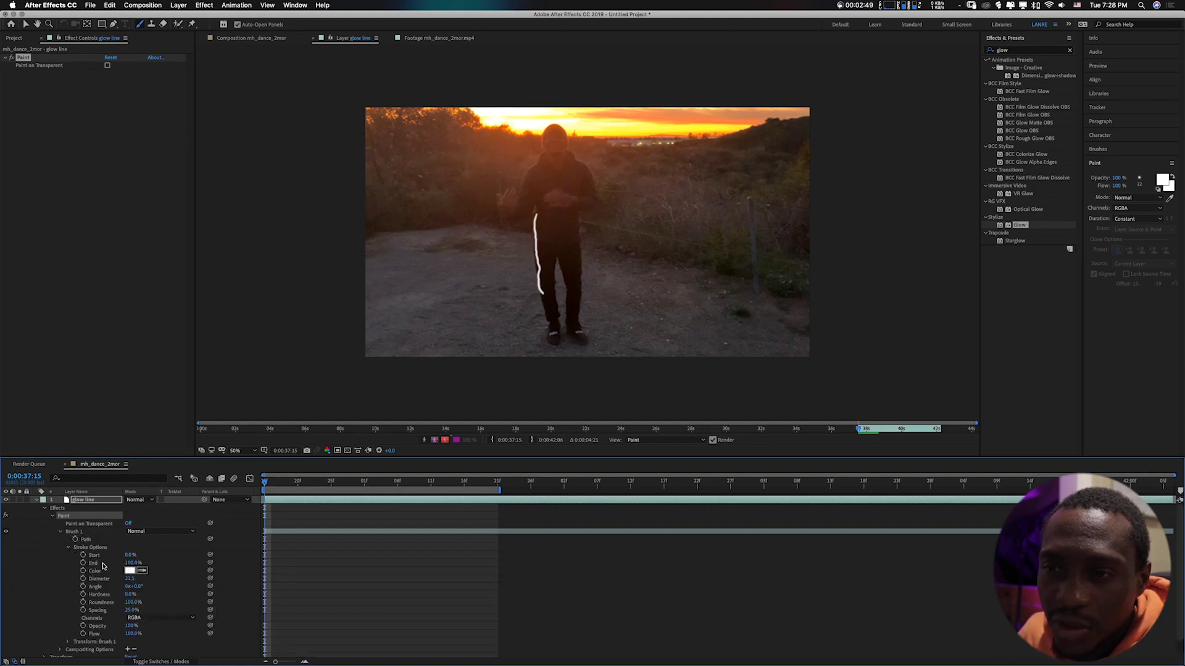
click(68, 547)
drag(130, 555, 170, 549)
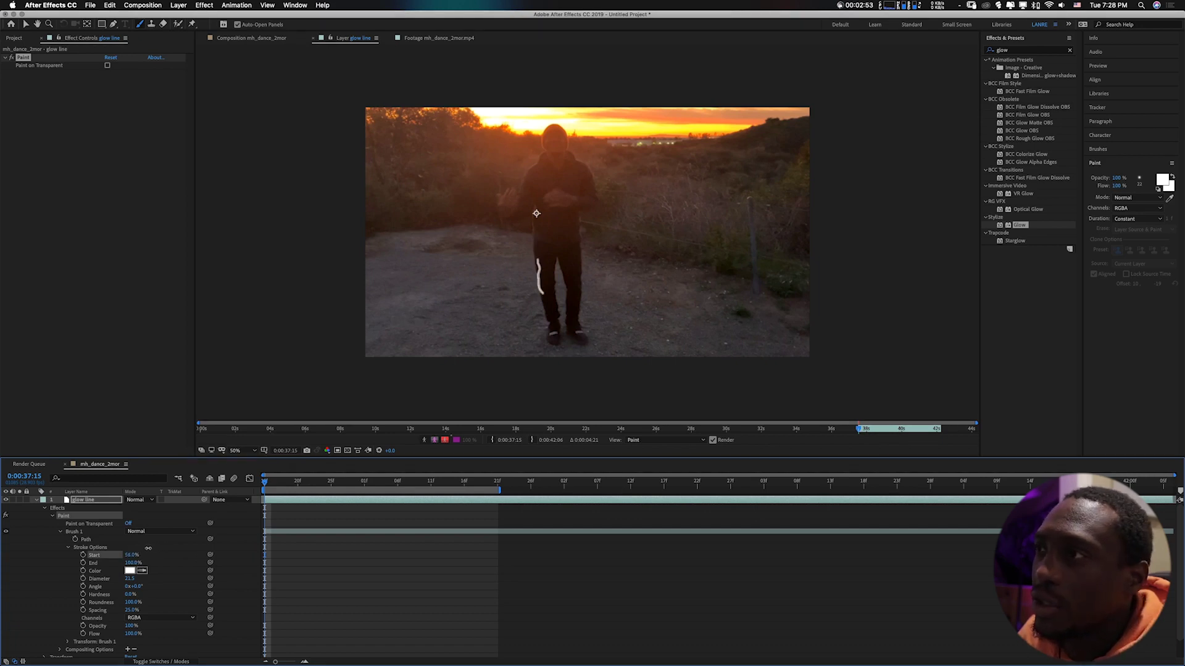
mouse_move(137, 543)
mouse_down()
mouse_move(155, 543)
mouse_move(130, 549)
mouse_up()
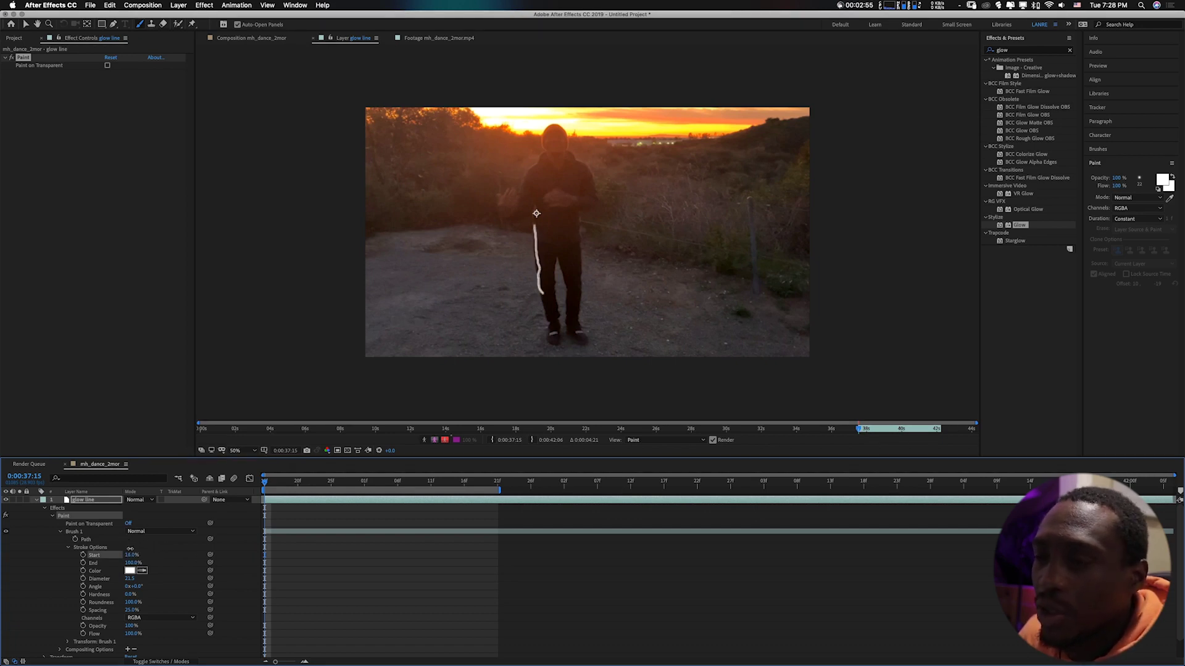
click(75, 532)
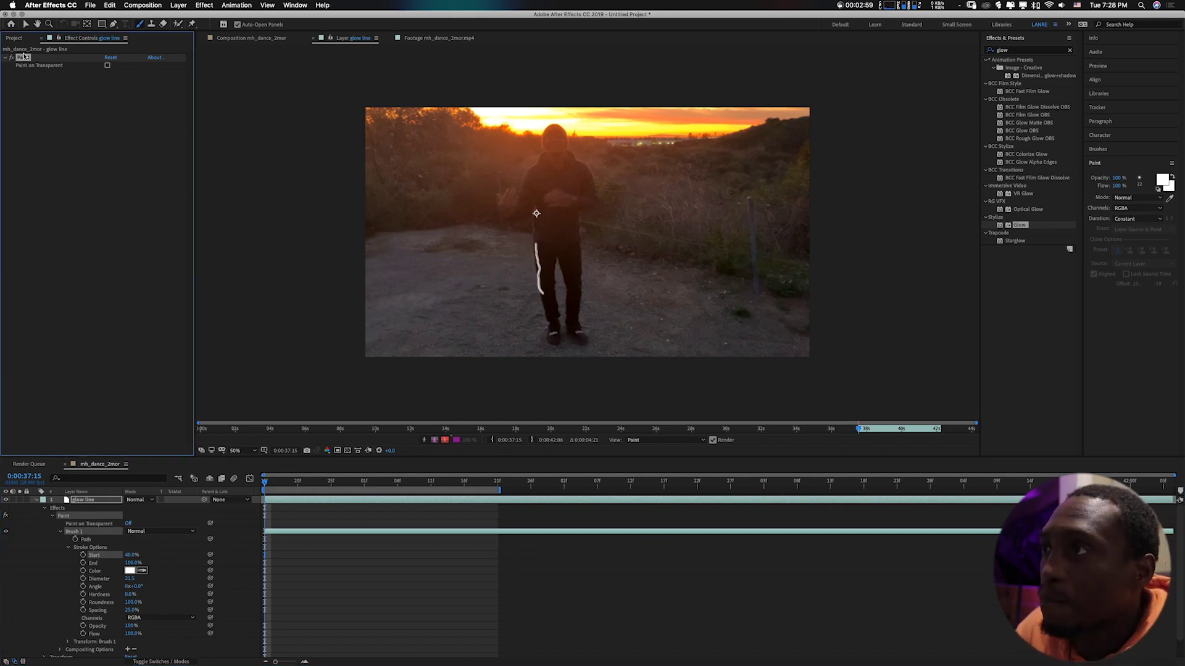
key(Delete)
- Set Paint Duration to Write On, paint a long white stroke across the dancer, and preview it
click(1137, 219)
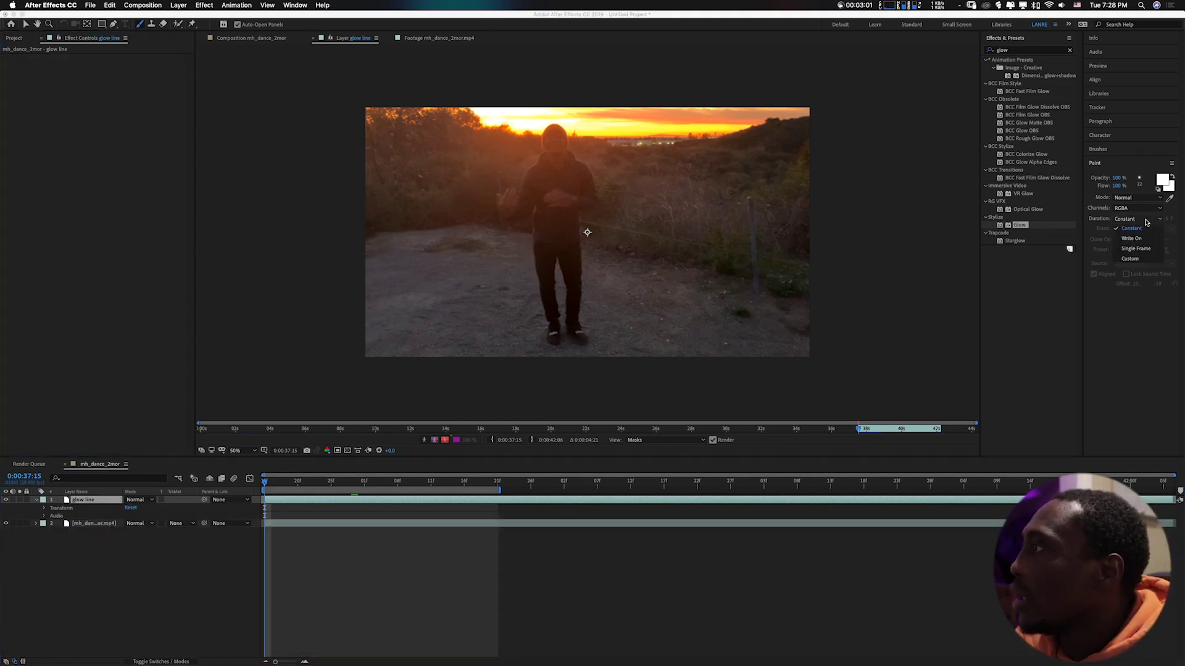
click(1141, 239)
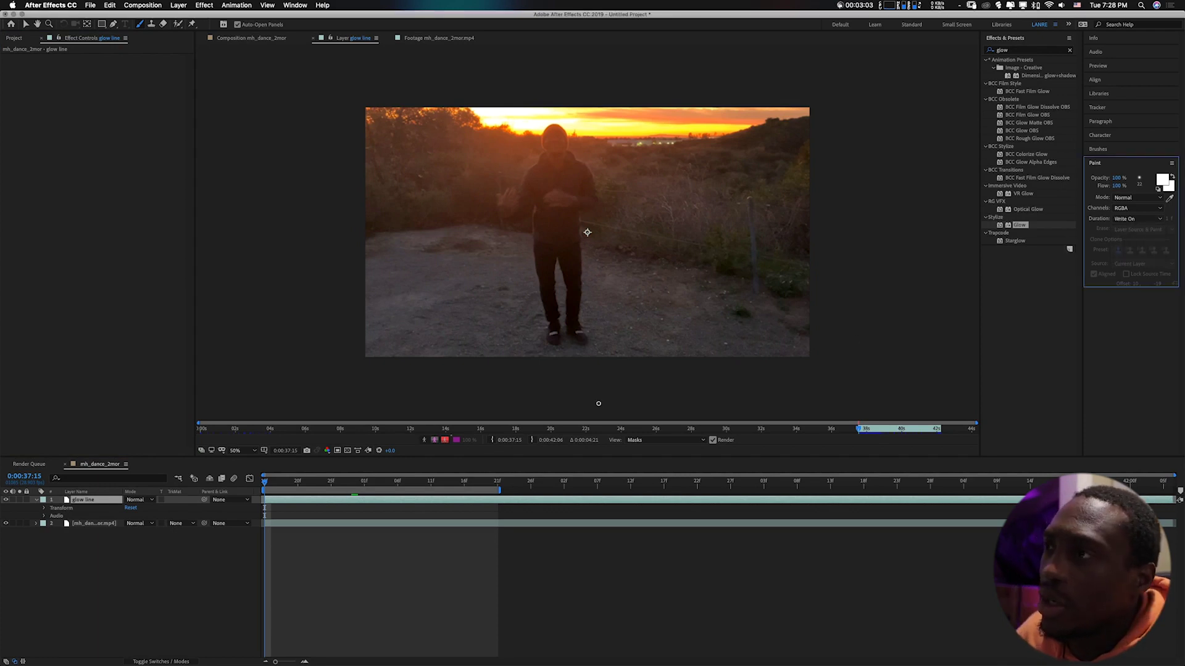
mouse_move(493, 256)
mouse_down()
mouse_move(530, 244)
mouse_move(749, 261)
mouse_up()
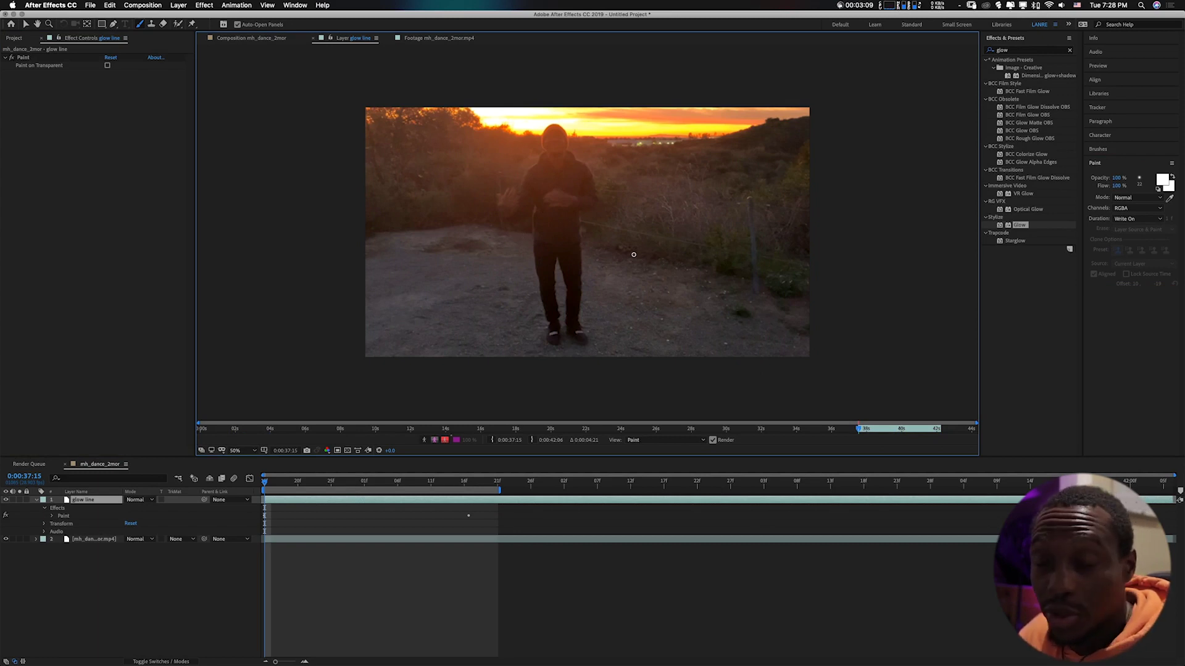
key(space)
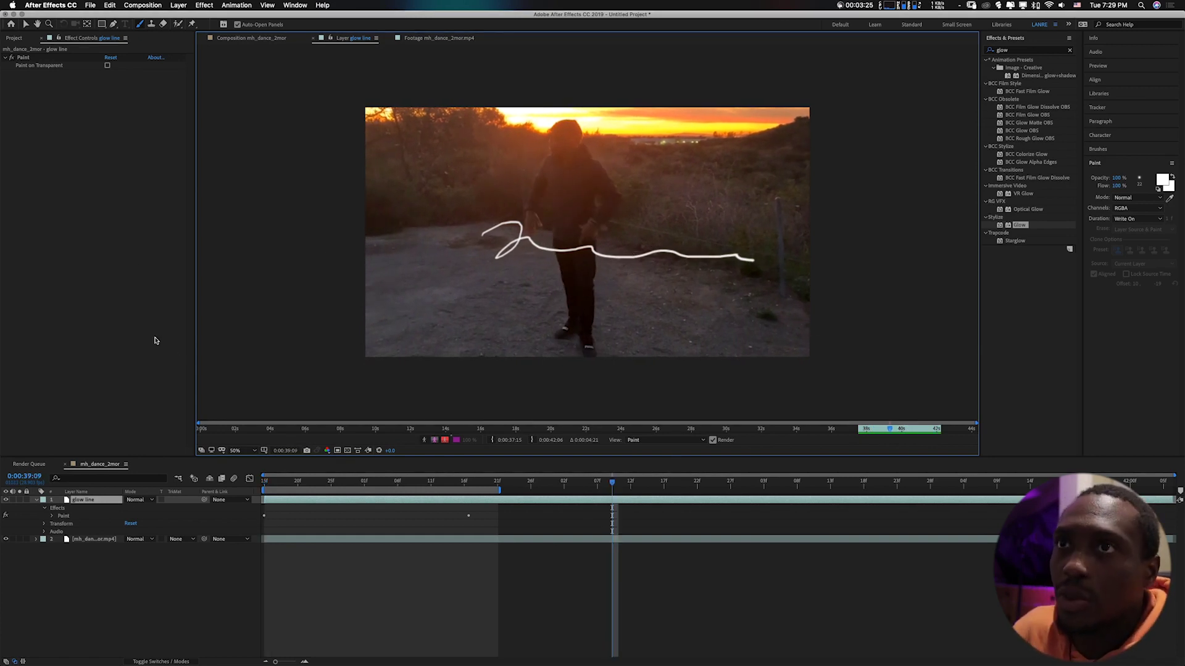
click(22, 58)
- Delete the write-on stroke, set Paint Duration to Single Frame, and return to the first frame
key(Delete)
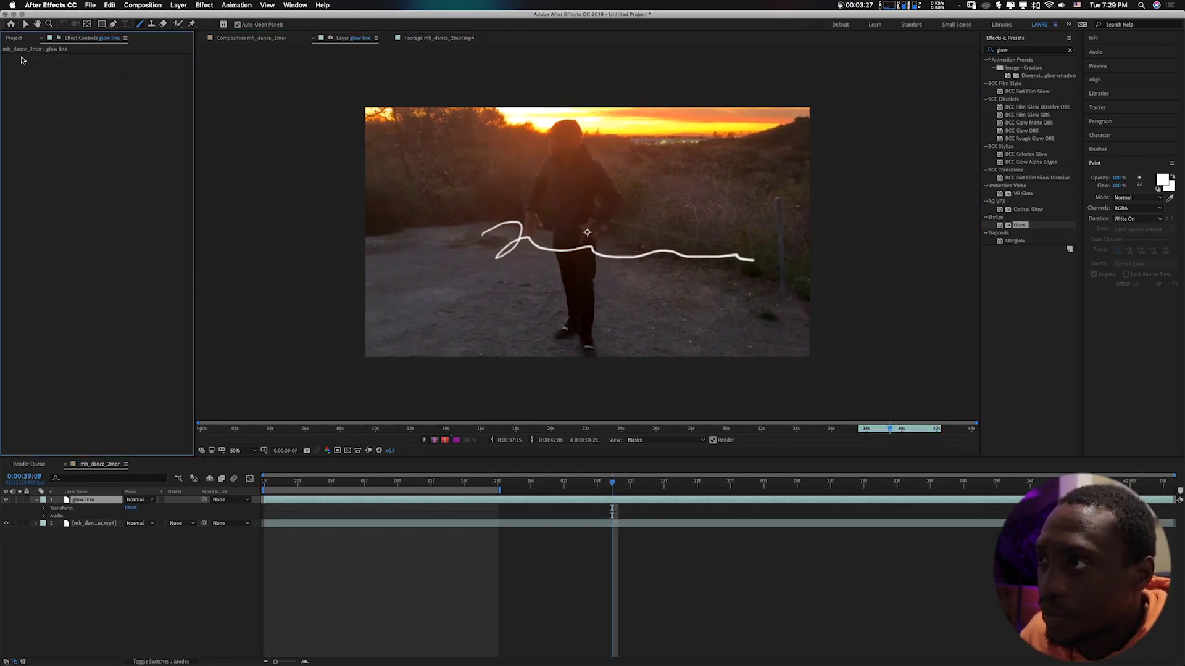
click(1137, 218)
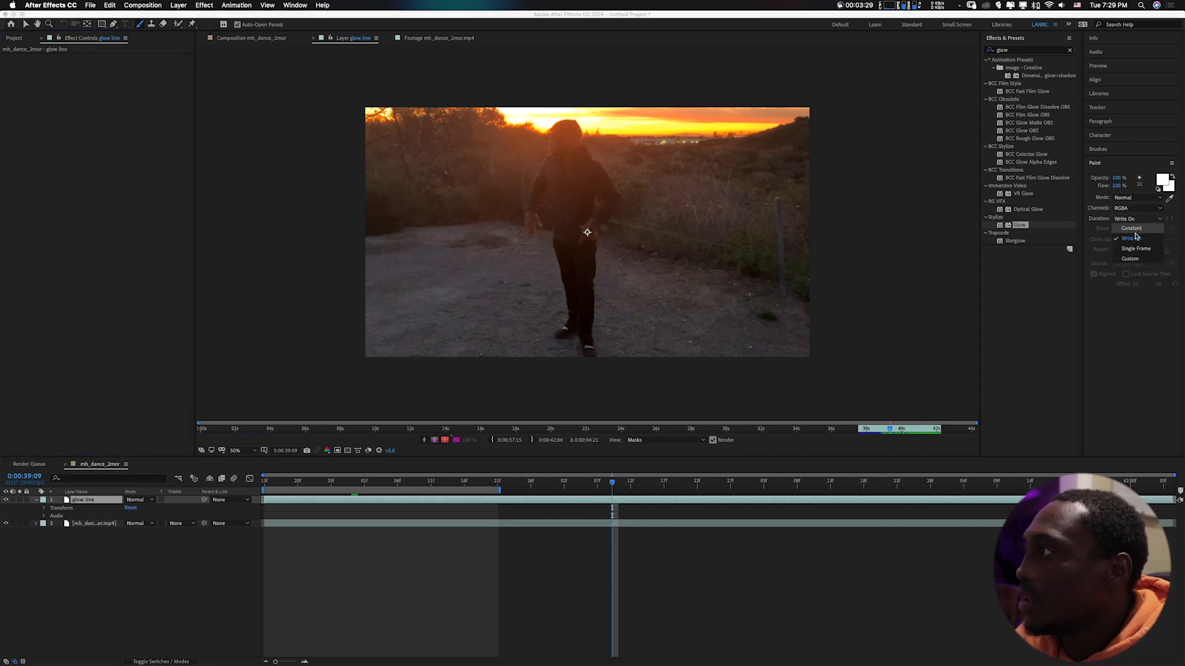
click(1141, 251)
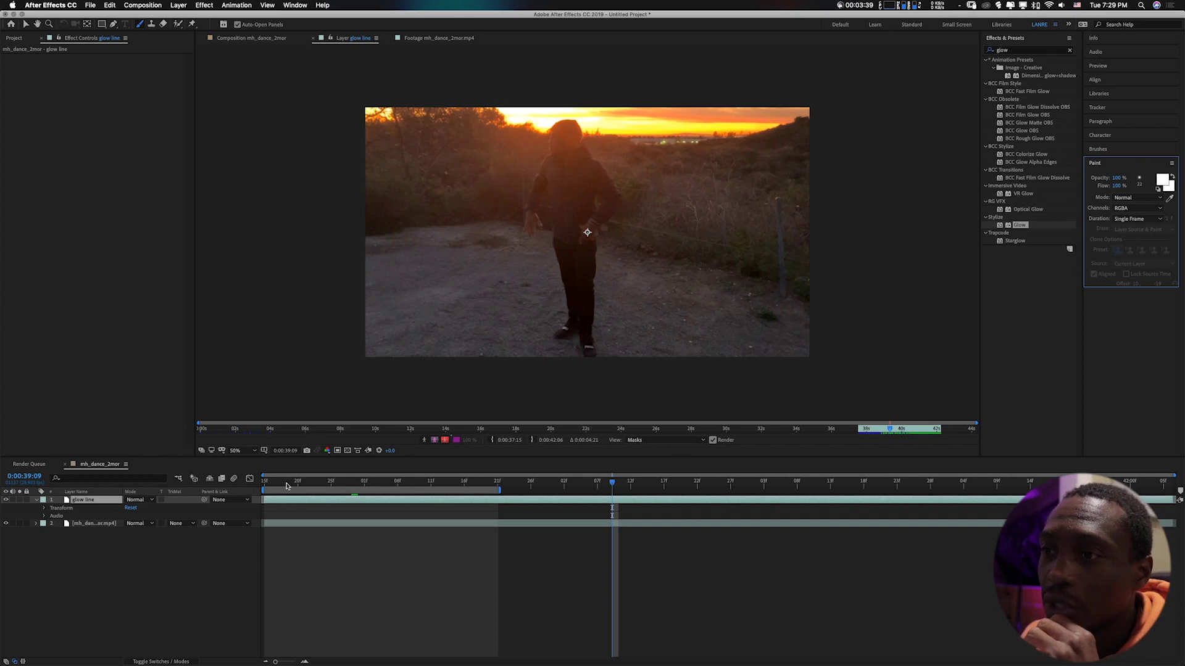
click(264, 488)
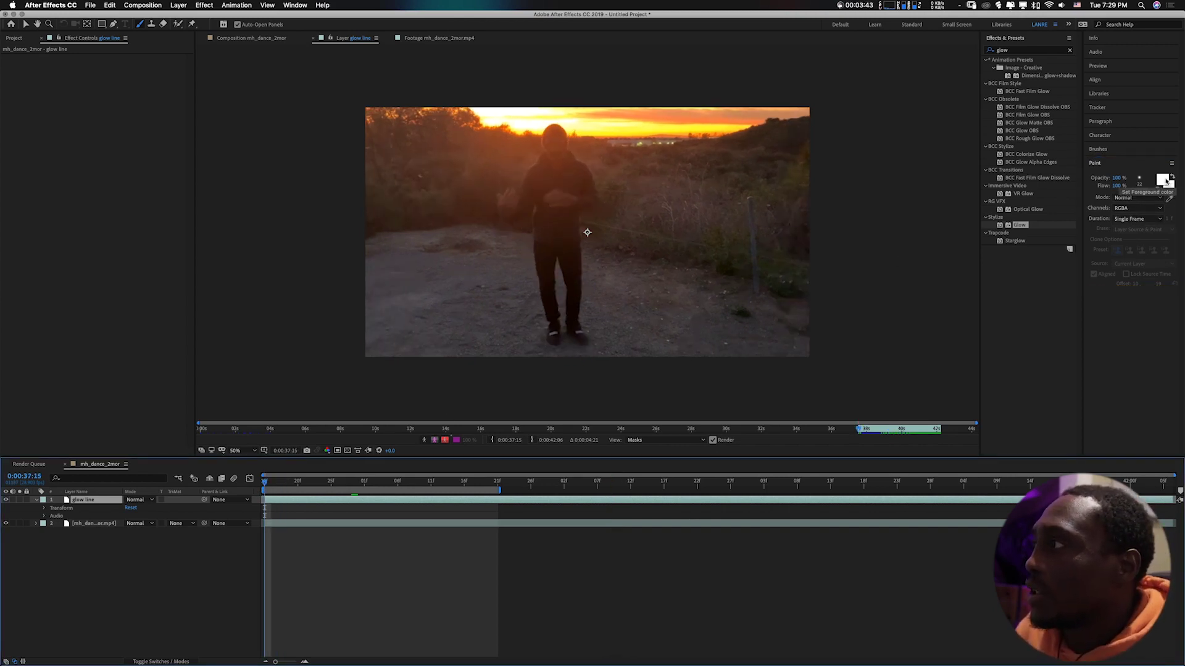
- Keep the brush colour white, zoom the viewer to 100%, and frame the dancer's legs and shoes
click(1161, 183)
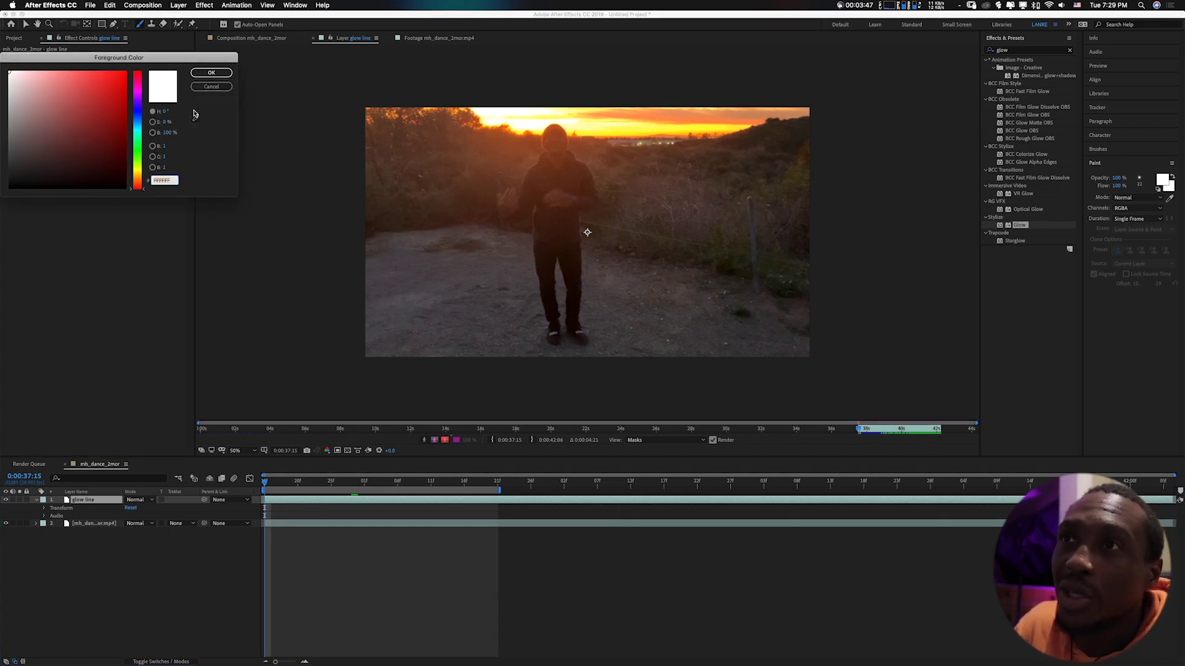
click(211, 86)
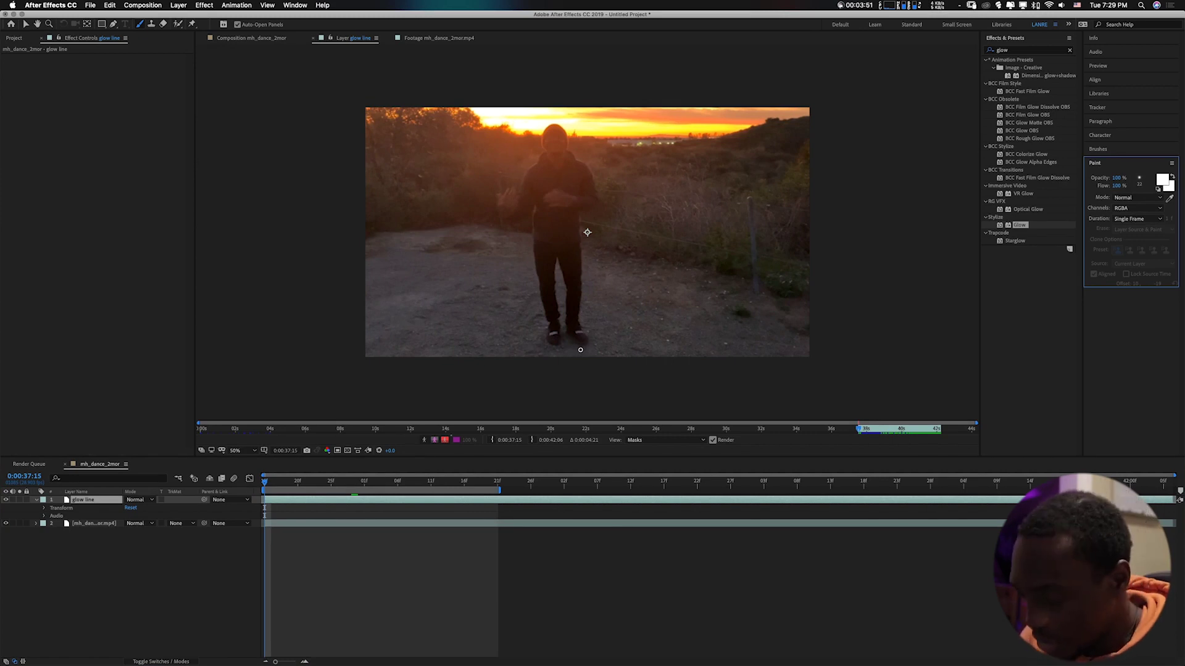
key(period)
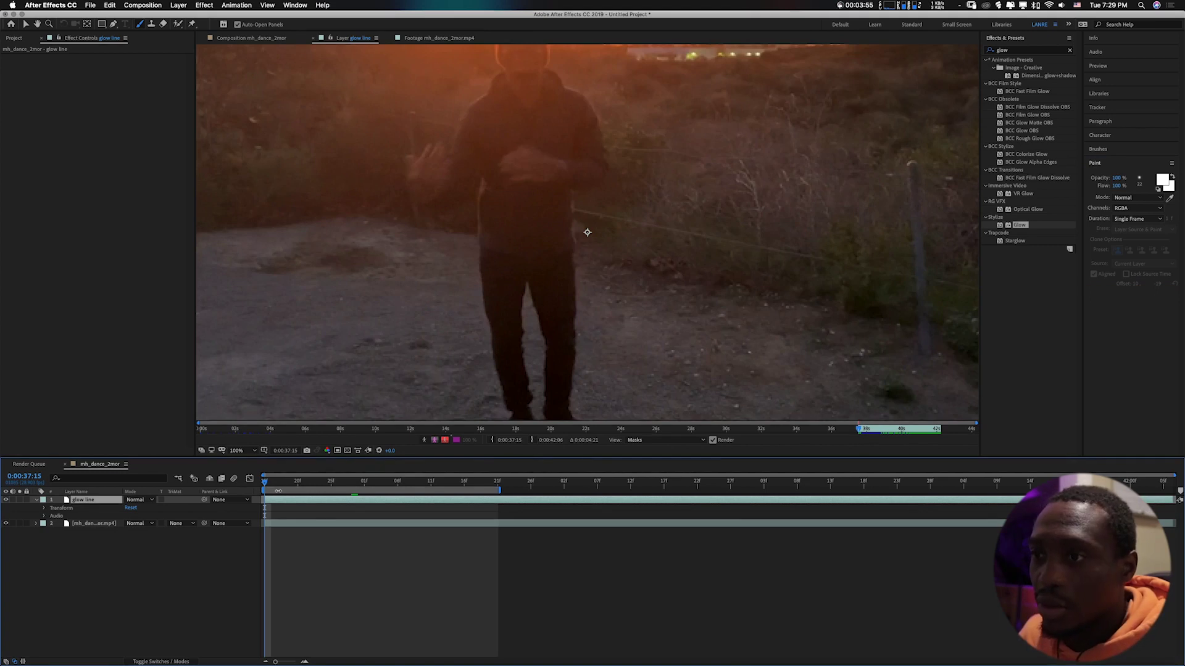
scroll(283, 488, up, 3)
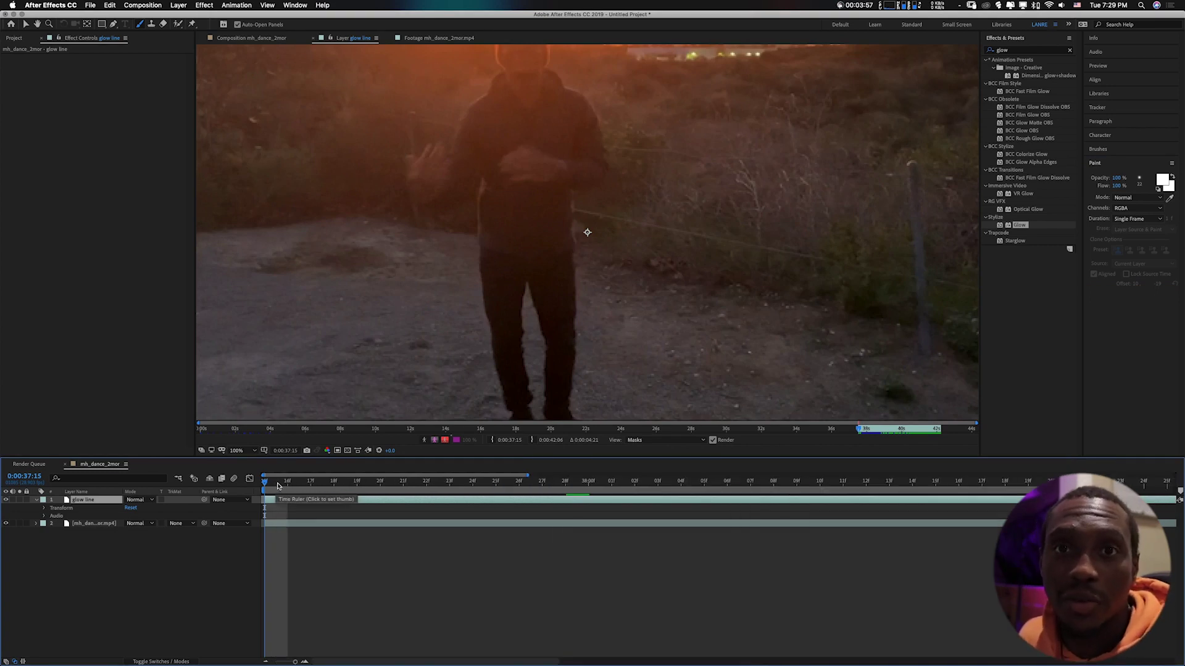
drag(547, 332, 547, 251)
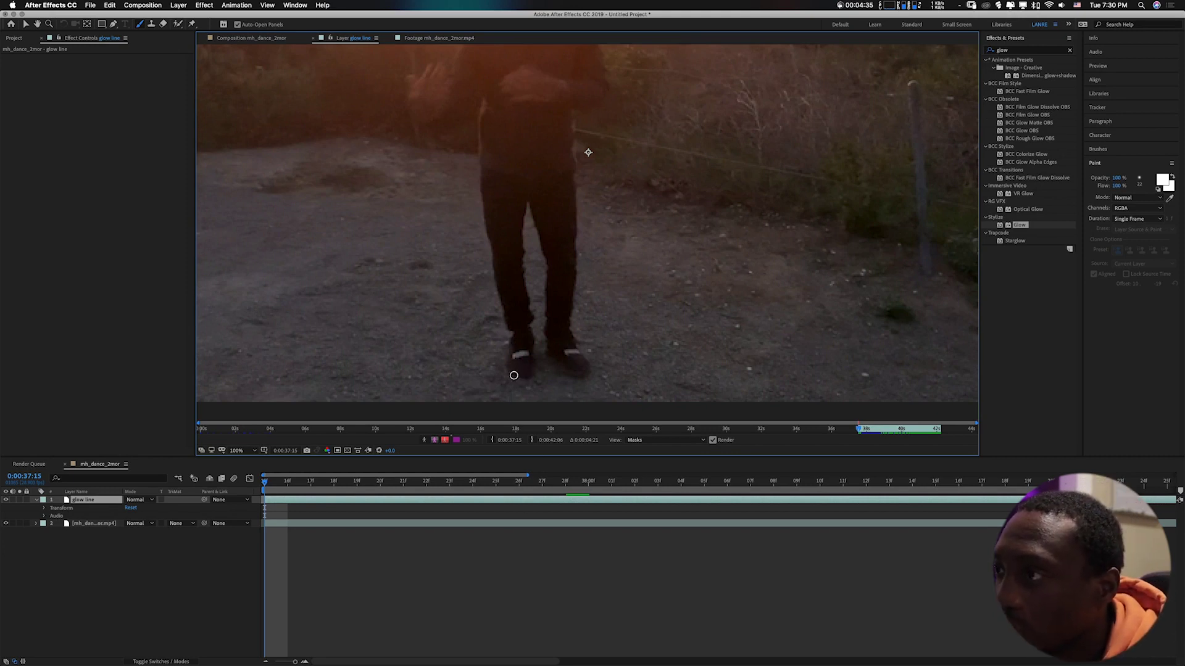
- Paint single-frame white strokes across the dancer's shoes on four consecutive frames
drag(508, 368, 589, 365)
key(Page_Down)
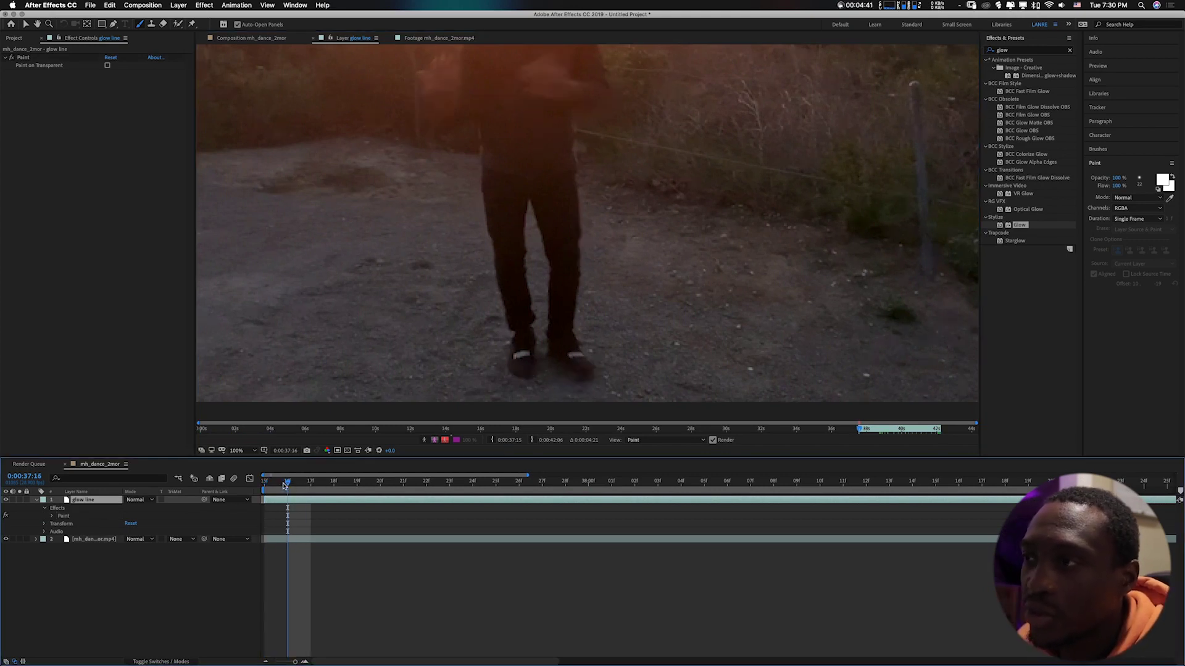
drag(511, 364, 585, 355)
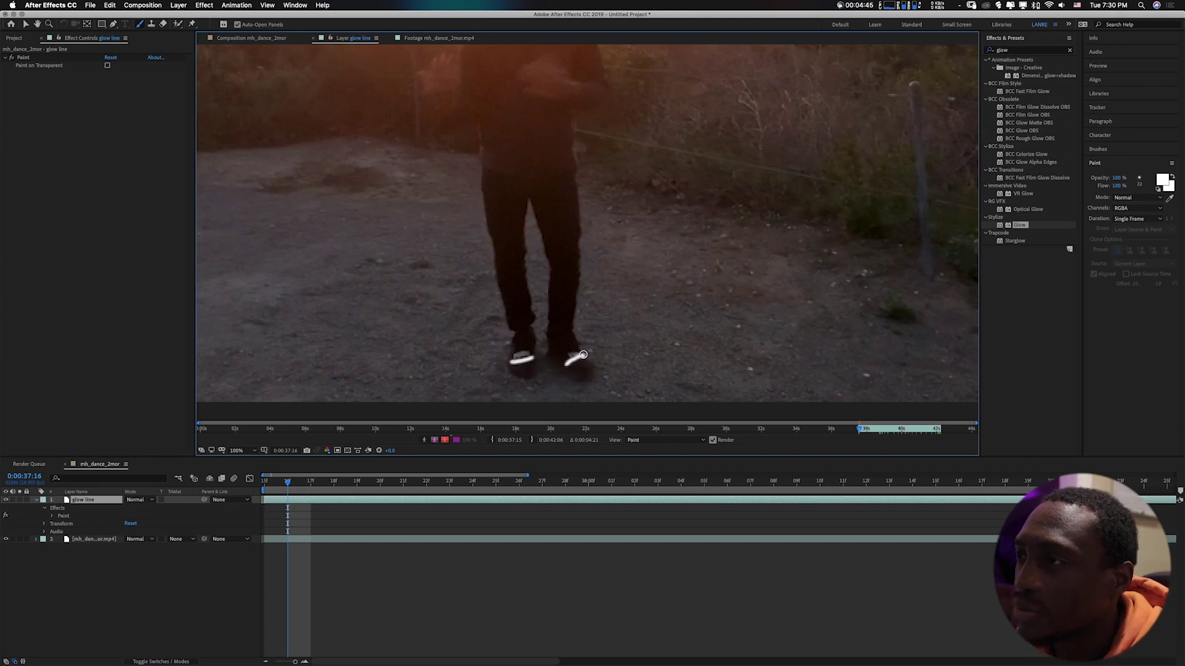
click(307, 489)
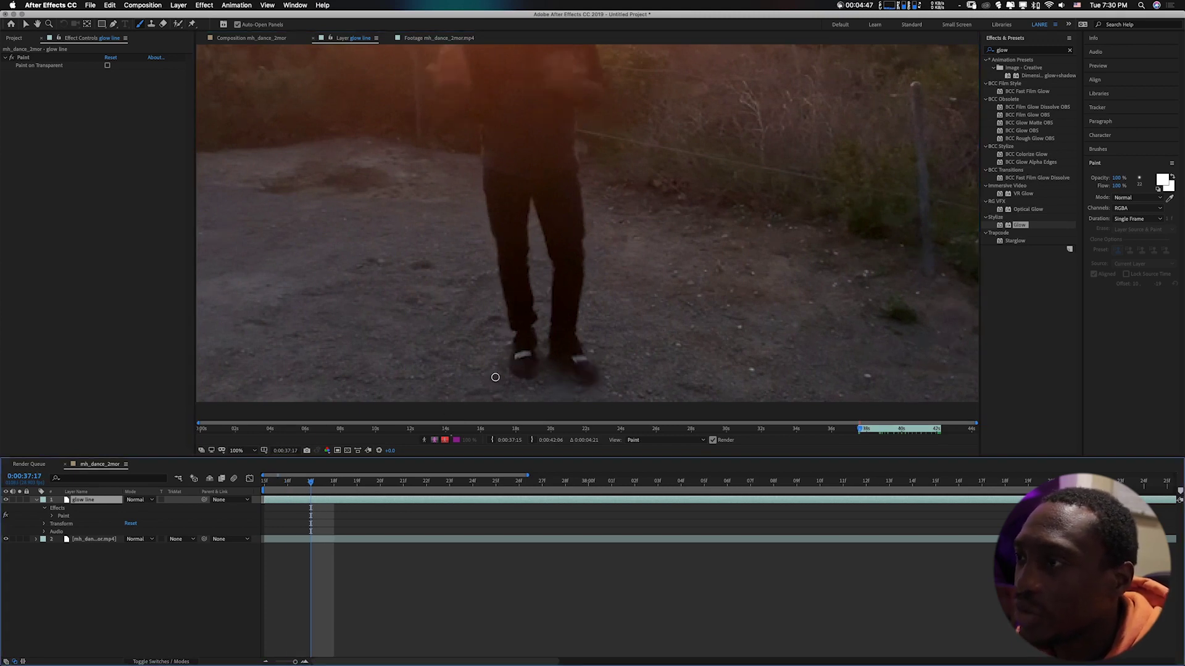
drag(512, 347, 582, 346)
click(334, 487)
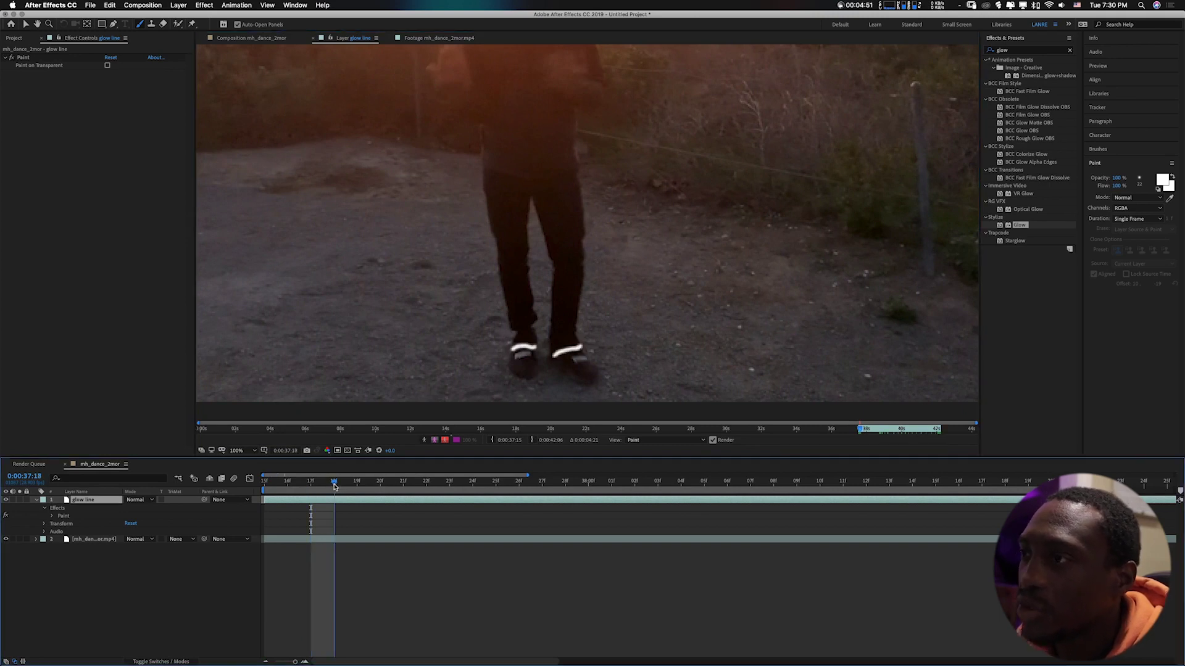
drag(511, 343, 582, 337)
click(357, 482)
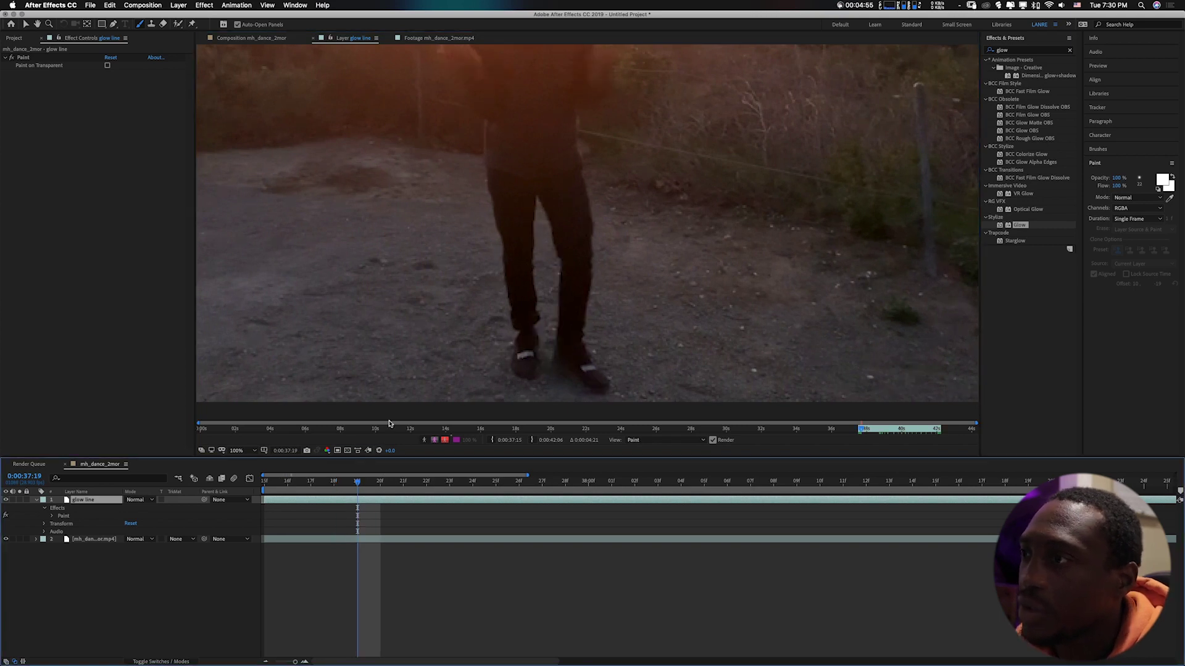
- Continue frame by frame with seven white strokes climbing the dancer's left leg
drag(510, 317, 586, 316)
click(380, 482)
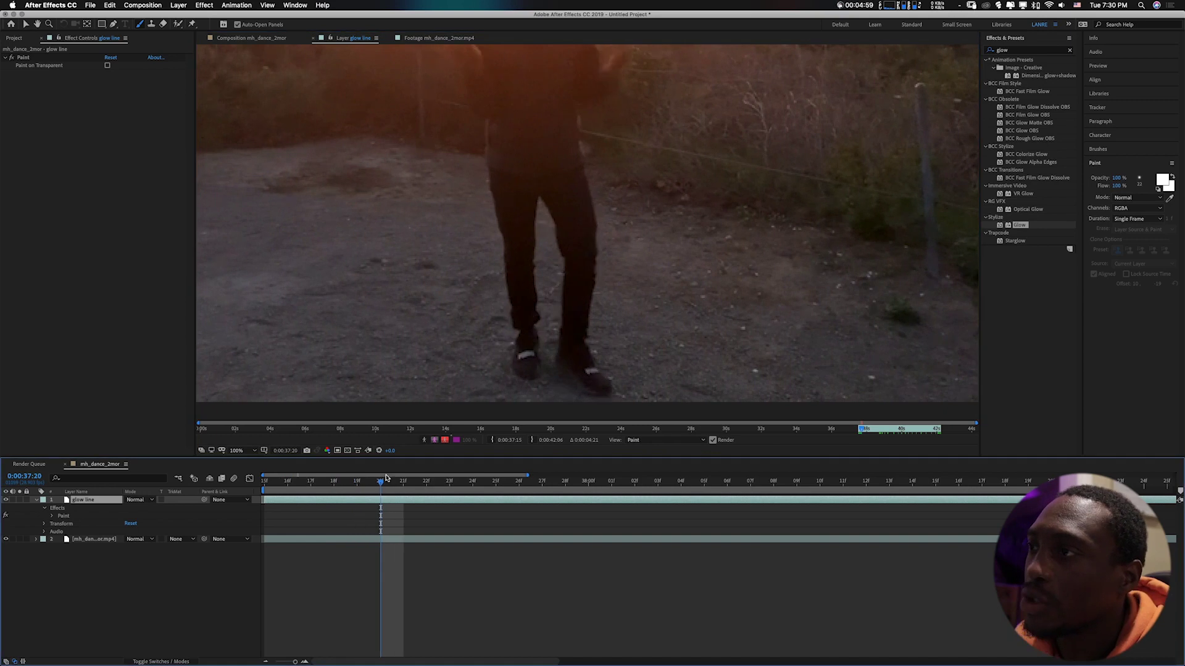
drag(507, 291, 592, 287)
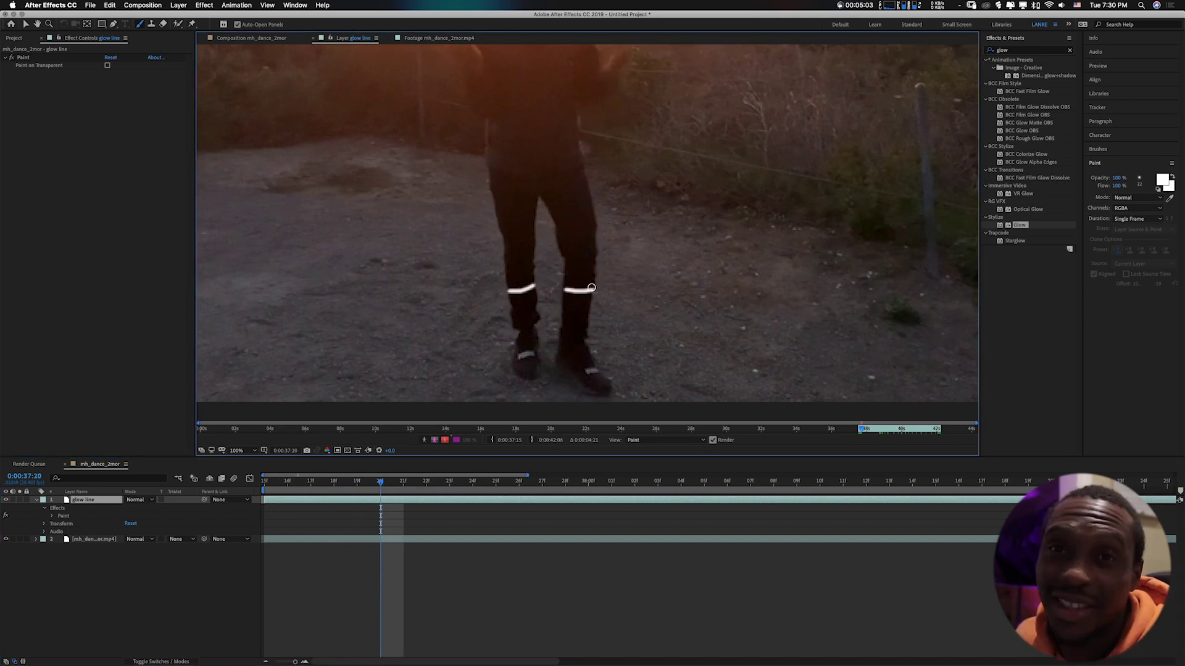
click(404, 482)
drag(507, 270, 595, 272)
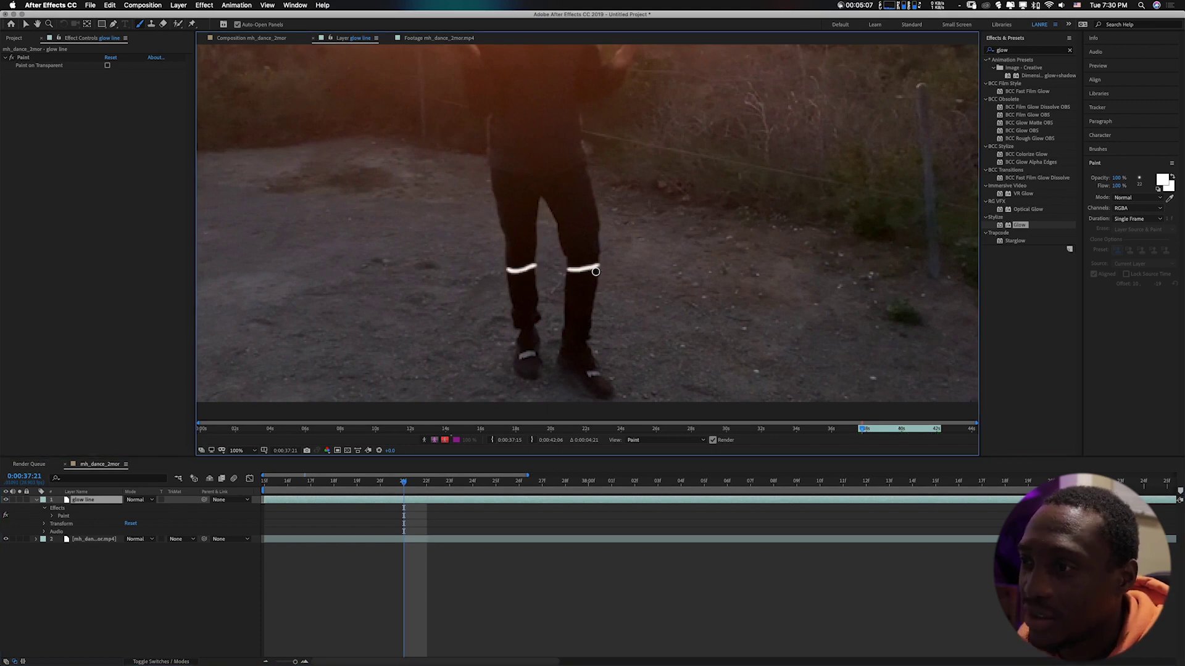
key(Page_Down)
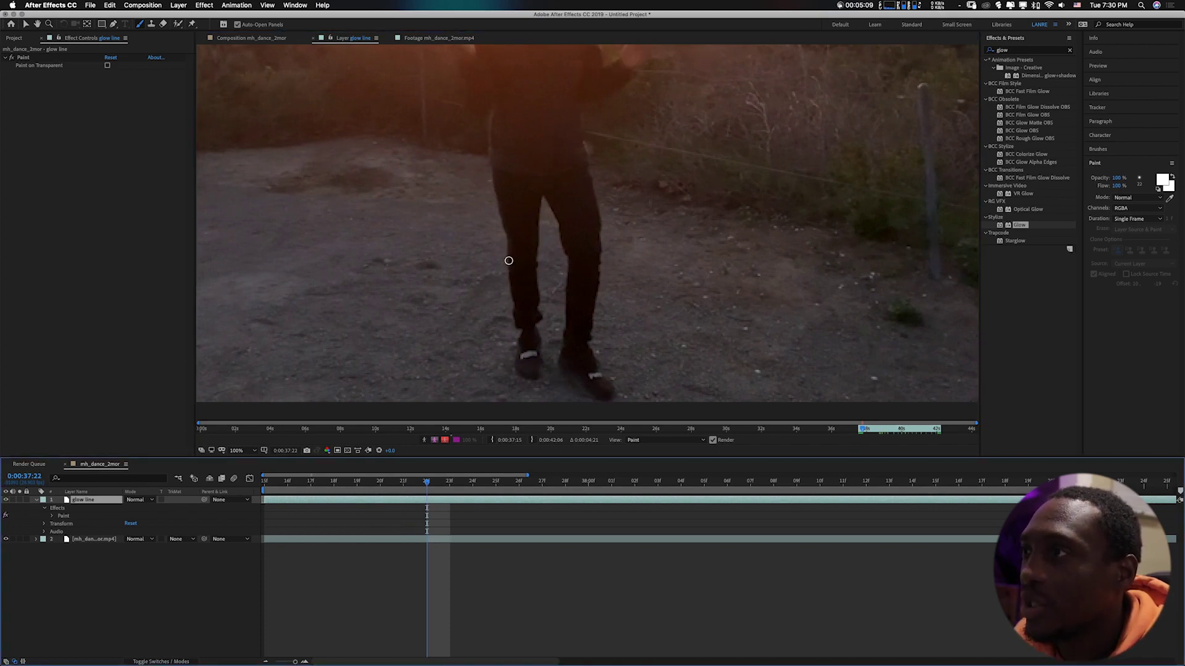
drag(509, 260, 601, 247)
click(450, 487)
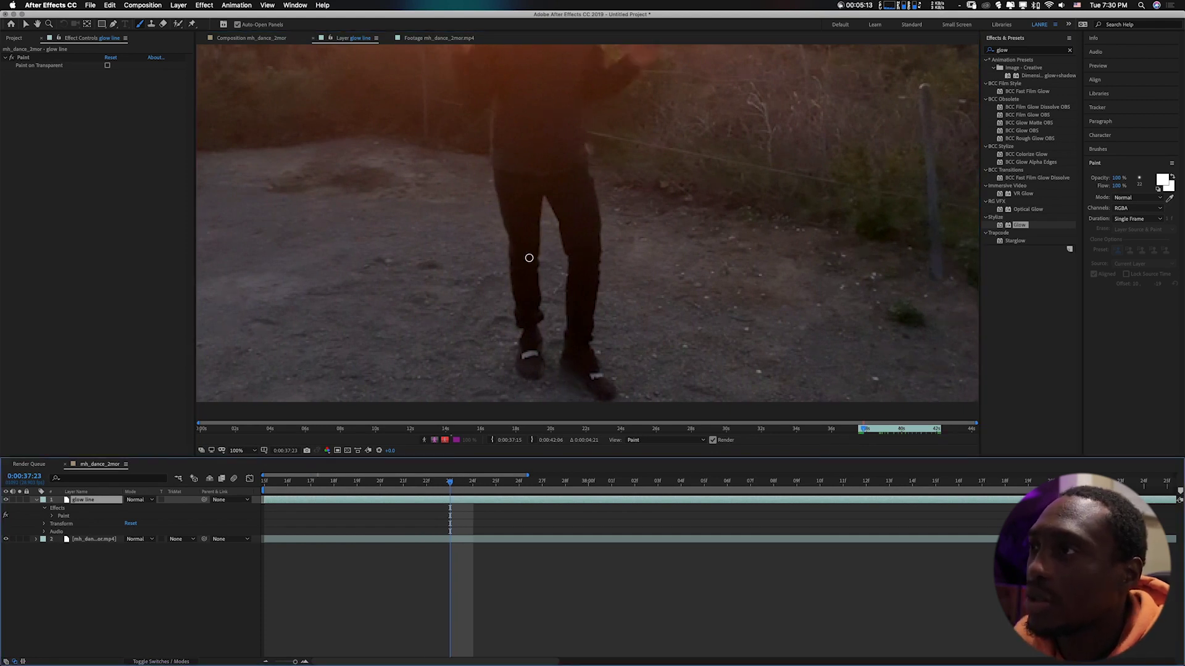
drag(509, 239, 602, 223)
click(473, 487)
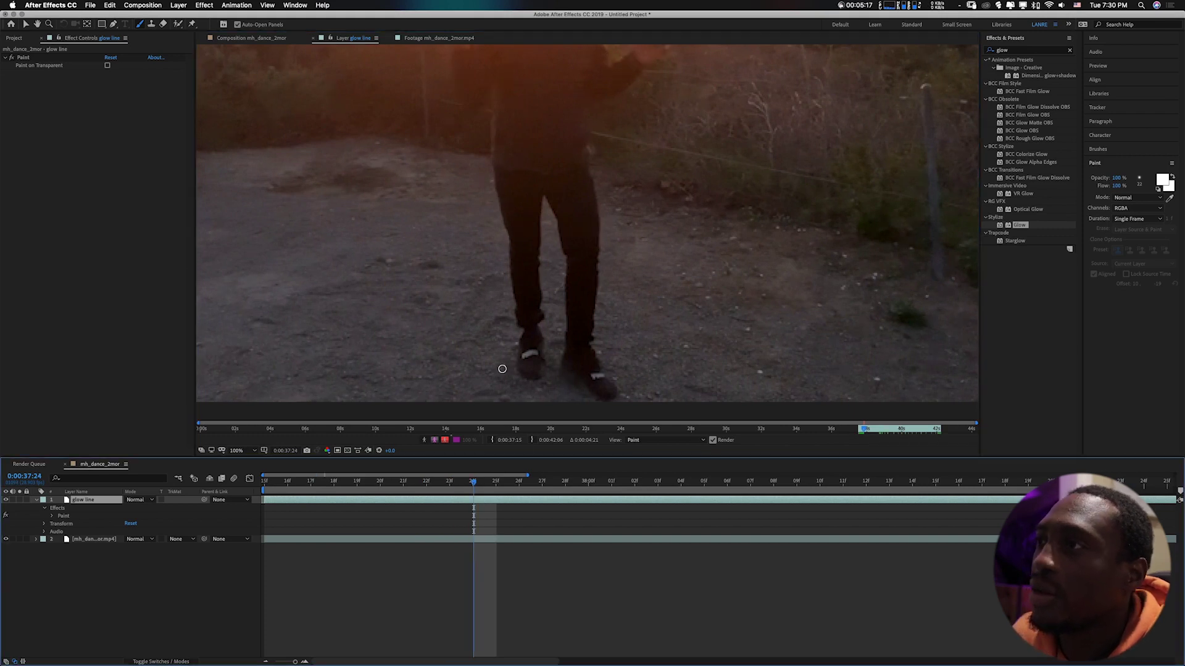
drag(505, 221, 598, 211)
click(493, 487)
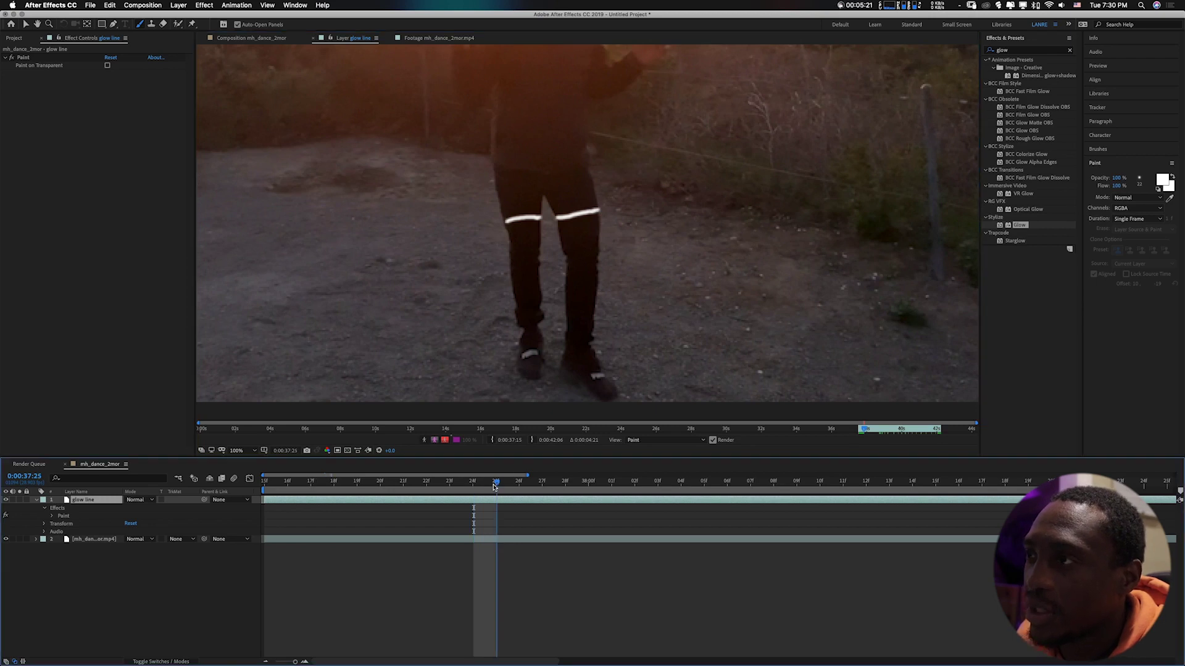
drag(501, 216, 581, 197)
- Paint one white stroke per frame on the dancer's waist and torso
key(Page_Down)
key(Page_Down)
mouse_move(499, 190)
mouse_down()
mouse_move(590, 180)
mouse_move(594, 158)
mouse_up()
key(Page_Down)
key(Page_Down)
mouse_move(511, 293)
mouse_down()
mouse_move(606, 291)
mouse_move(606, 271)
mouse_up()
key(Page_Down)
key(Page_Down)
drag(532, 253, 605, 247)
key(Page_Down)
key(Page_Down)
key(Page_Down)
drag(519, 237, 611, 222)
key(Page_Down)
drag(568, 171, 583, 305)
- Continue frame by frame with short white strokes on the dancer's arms and both hands
key(Page_Down)
drag(529, 210, 617, 206)
key(Page_Down)
drag(570, 175, 583, 275)
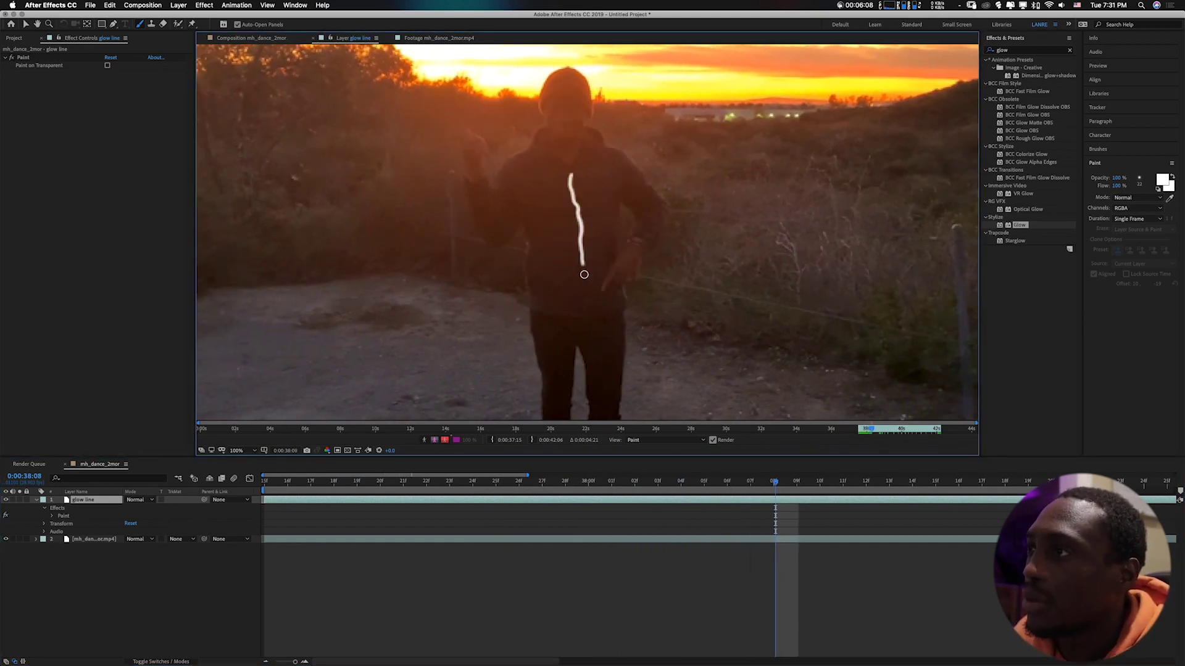
key(Page_Down)
drag(525, 206, 642, 179)
key(Page_Down)
drag(501, 186, 526, 214)
key(Page_Down)
drag(638, 209, 667, 205)
drag(501, 197, 520, 231)
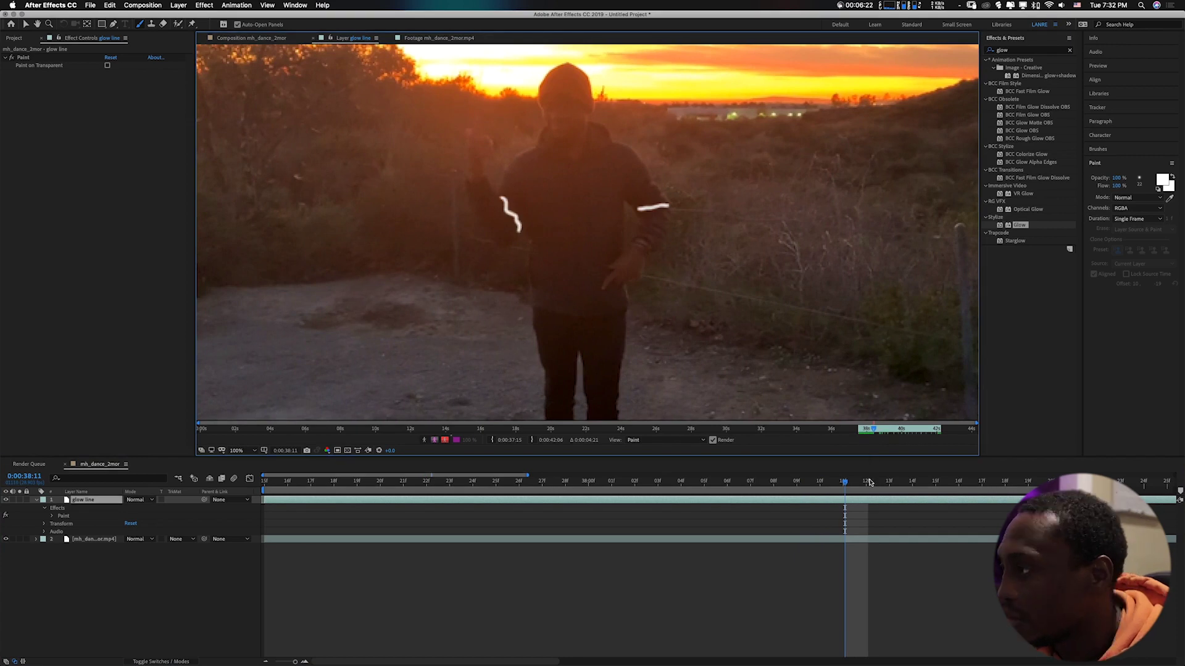
key(Page_Down)
key(Page_Down)
drag(475, 188, 493, 195)
key(Page_Down)
mouse_move(641, 234)
mouse_down()
mouse_move(668, 246)
mouse_move(657, 254)
mouse_up()
drag(471, 188, 488, 178)
click(937, 485)
drag(632, 244, 656, 256)
key(Page_Down)
key(Page_Down)
drag(462, 179, 476, 170)
drag(639, 265, 629, 285)
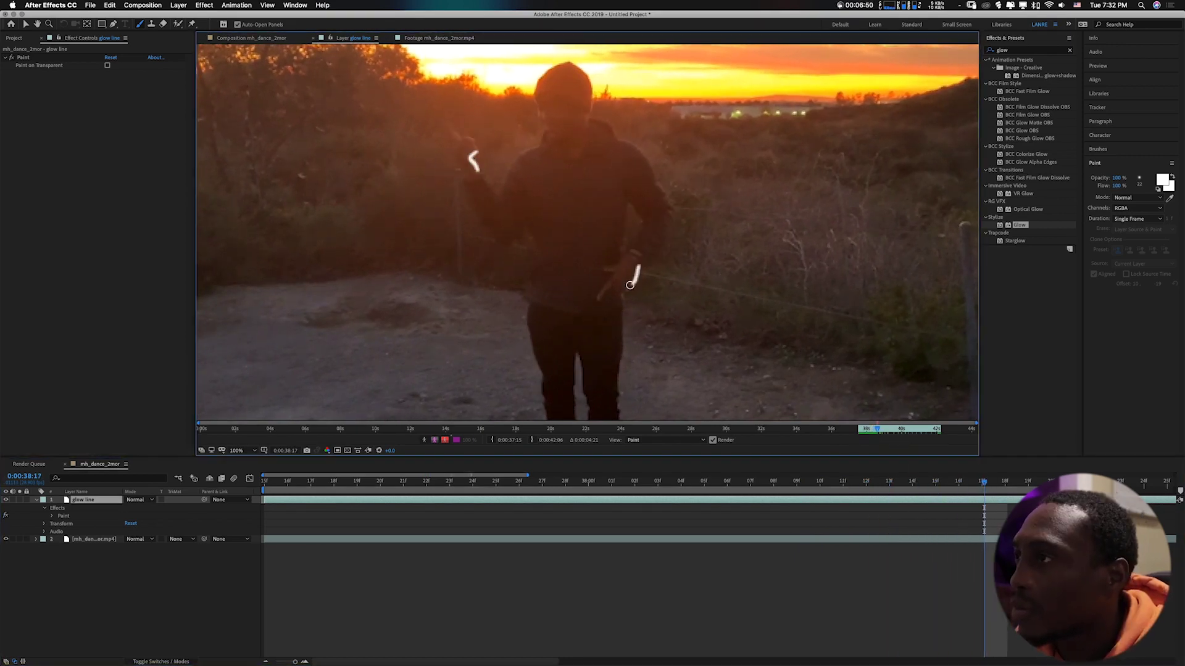
key(Page_Down)
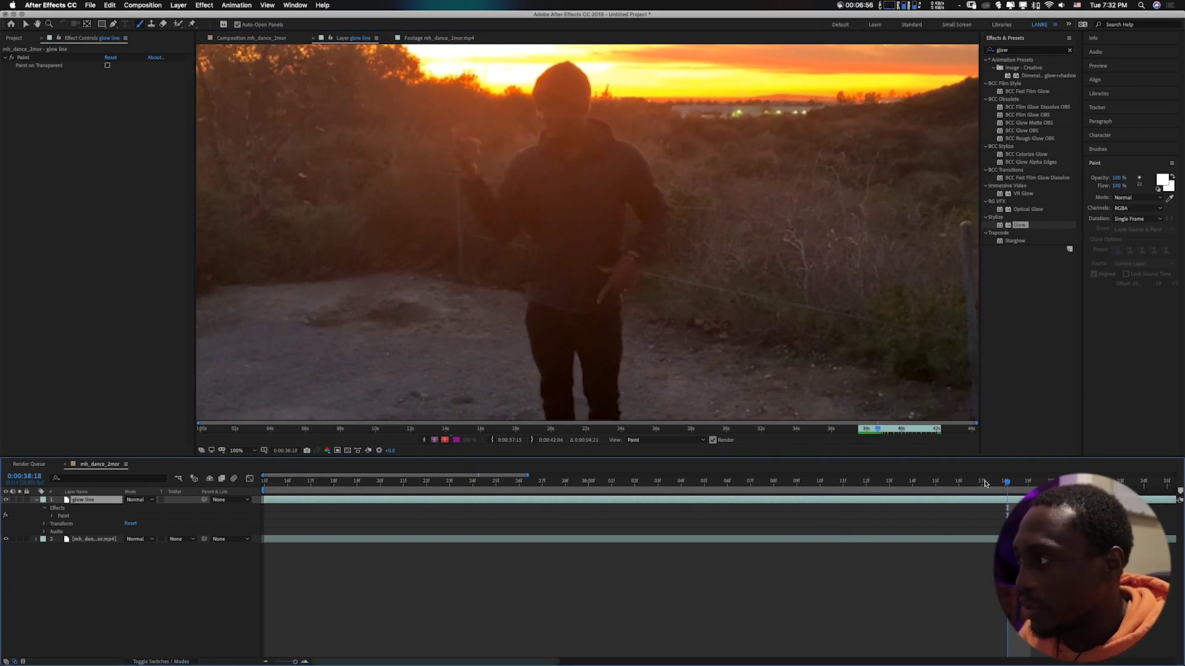
- Scrub back, then paint short white strokes on both hands through frame 0:00:38:21
click(982, 485)
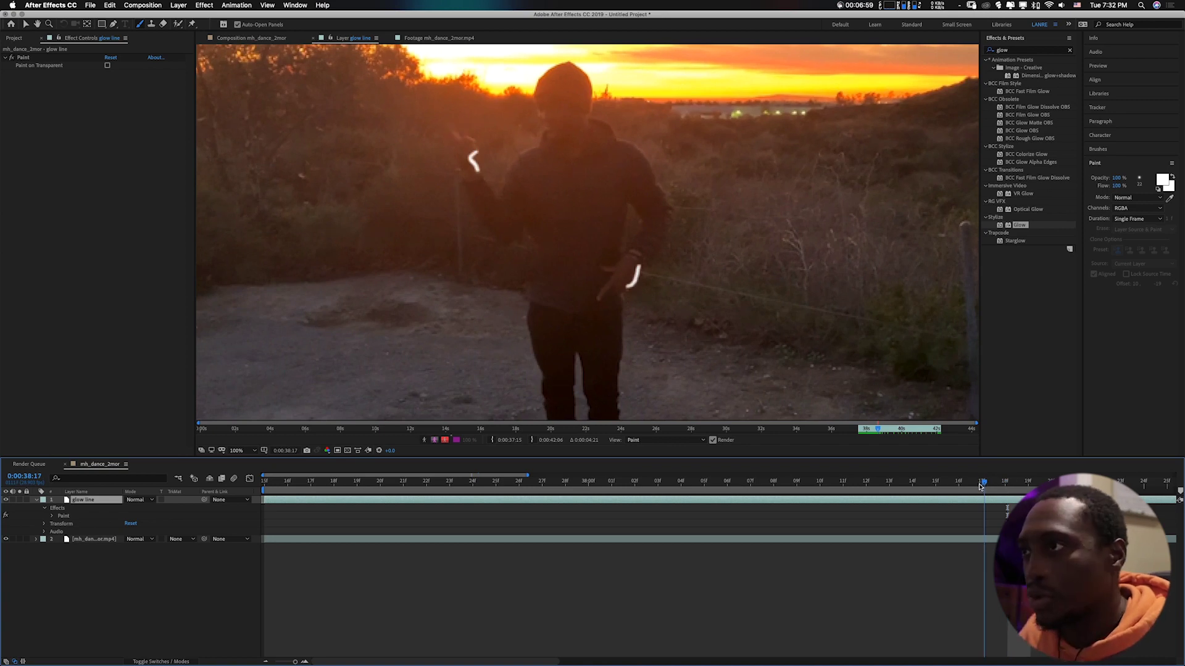
mouse_move(979, 484)
mouse_down()
mouse_move(635, 484)
mouse_move(565, 511)
mouse_move(1007, 502)
mouse_up()
drag(622, 298, 598, 304)
drag(455, 158, 458, 122)
key(Page_Down)
drag(612, 277, 604, 294)
key(Page_Down)
drag(461, 128, 473, 133)
drag(597, 271, 618, 257)
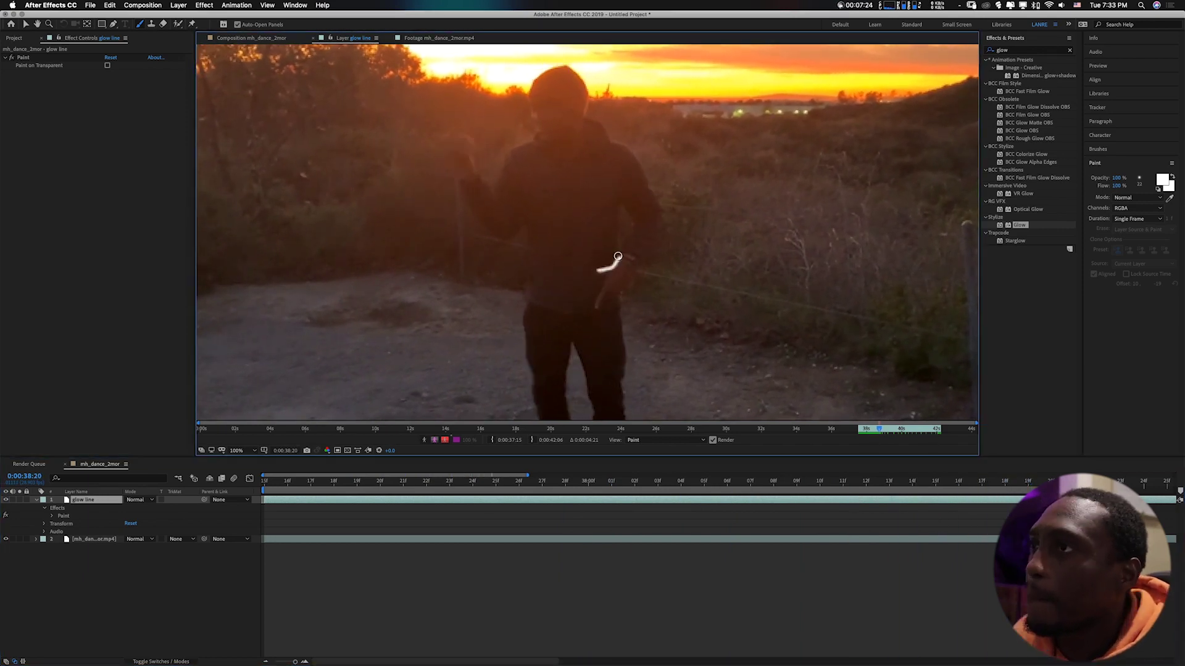
key(Page_Down)
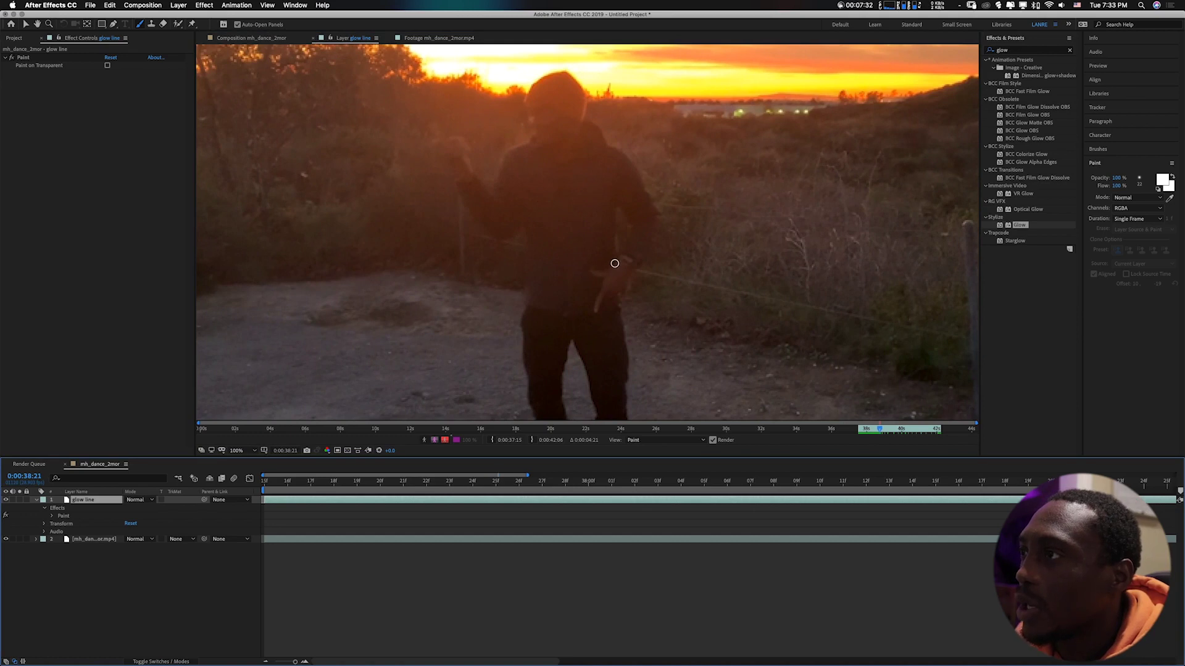
drag(615, 264, 635, 268)
drag(453, 139, 469, 149)
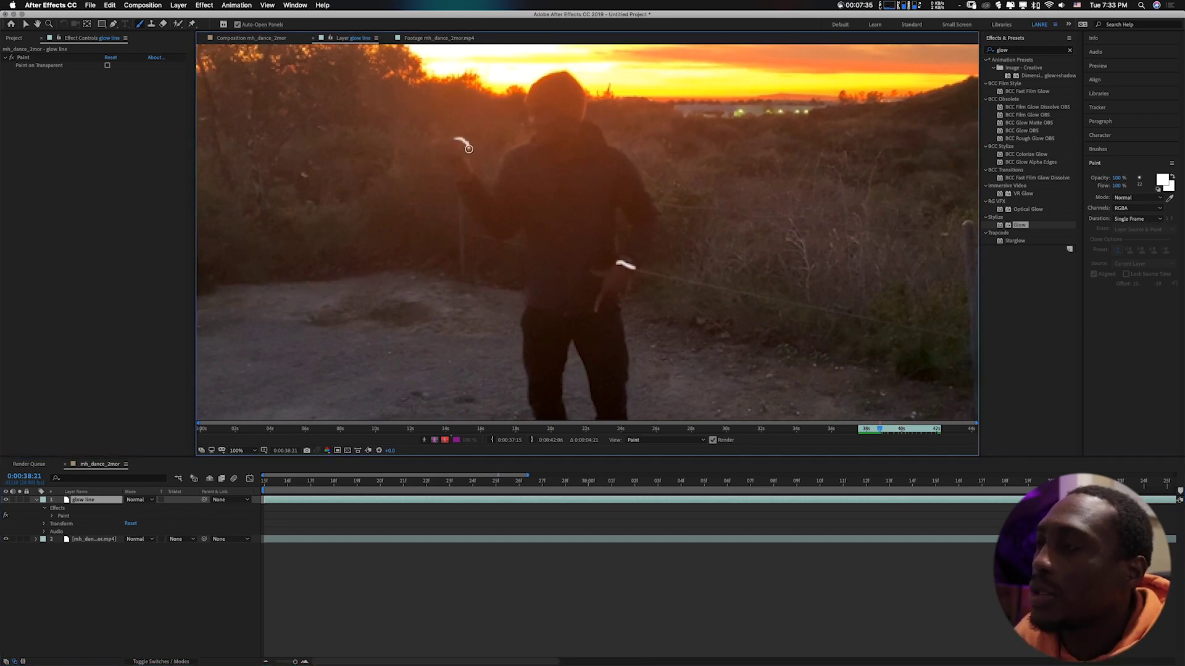
- Switch to the mh_dance_2mor composition tab and jump to its start
click(247, 38)
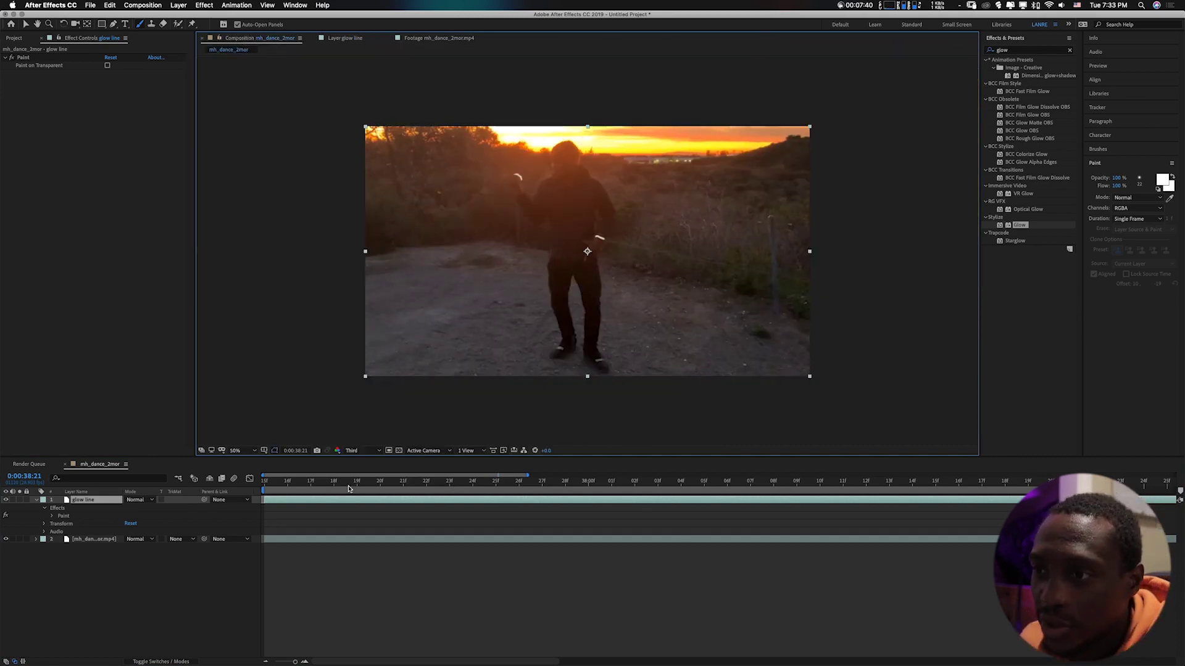
key(Home)
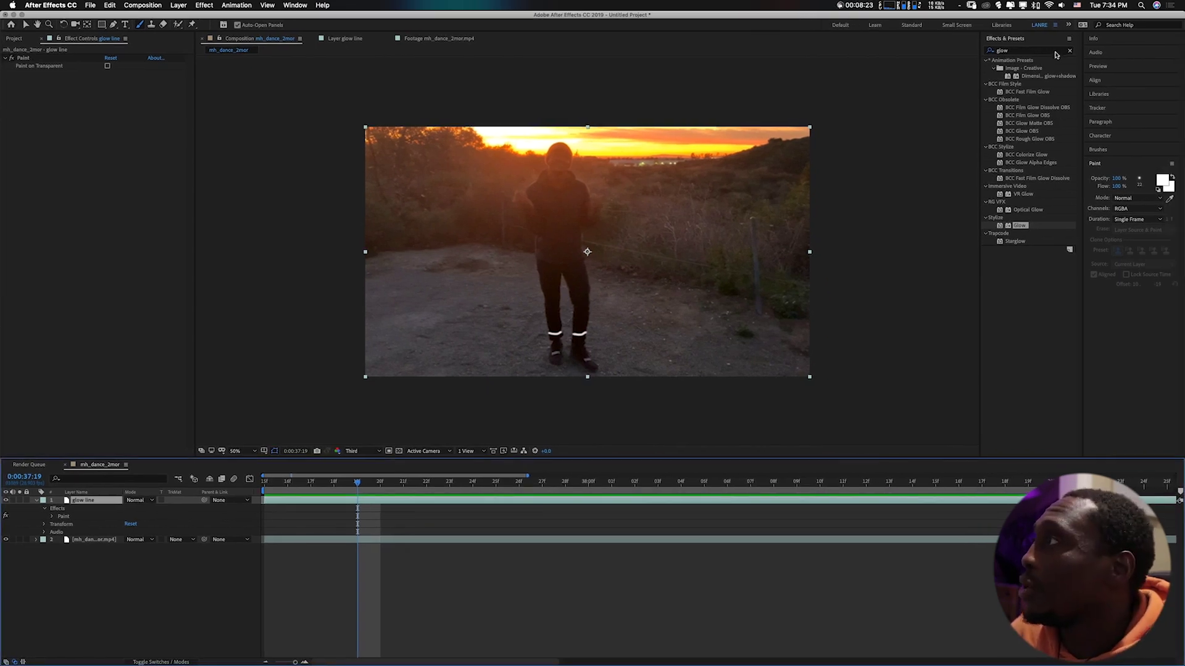
- Search the effects list for 'blur' and apply Gaussian Blur to the glow line layer
click(1070, 52)
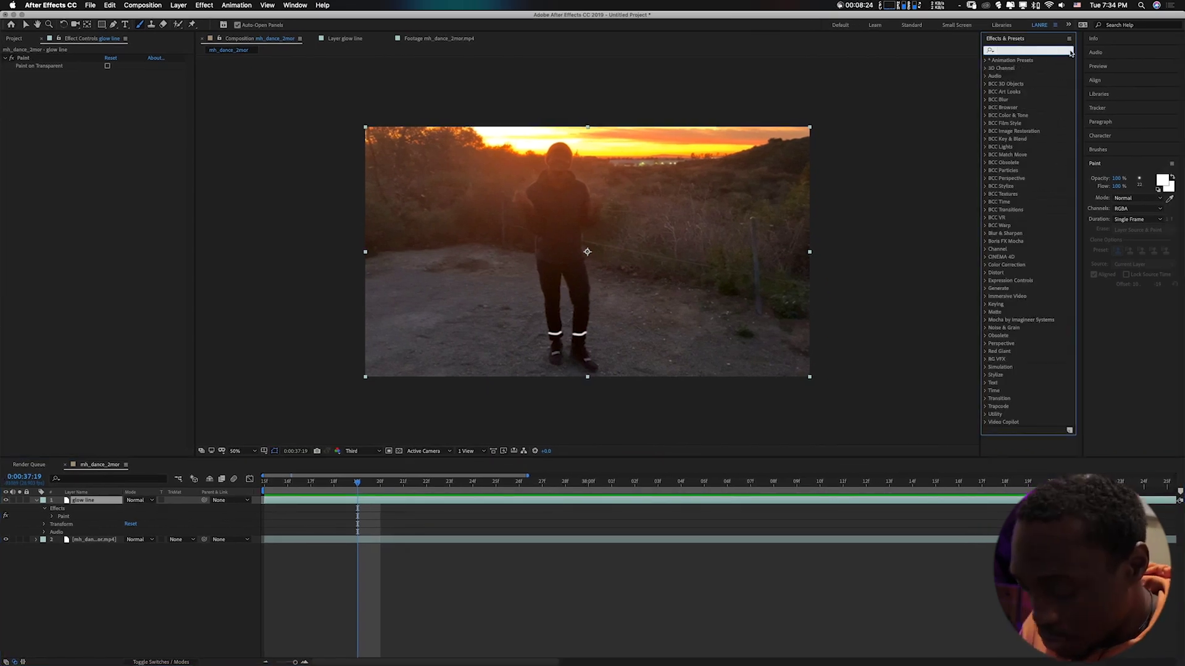
text(blur)
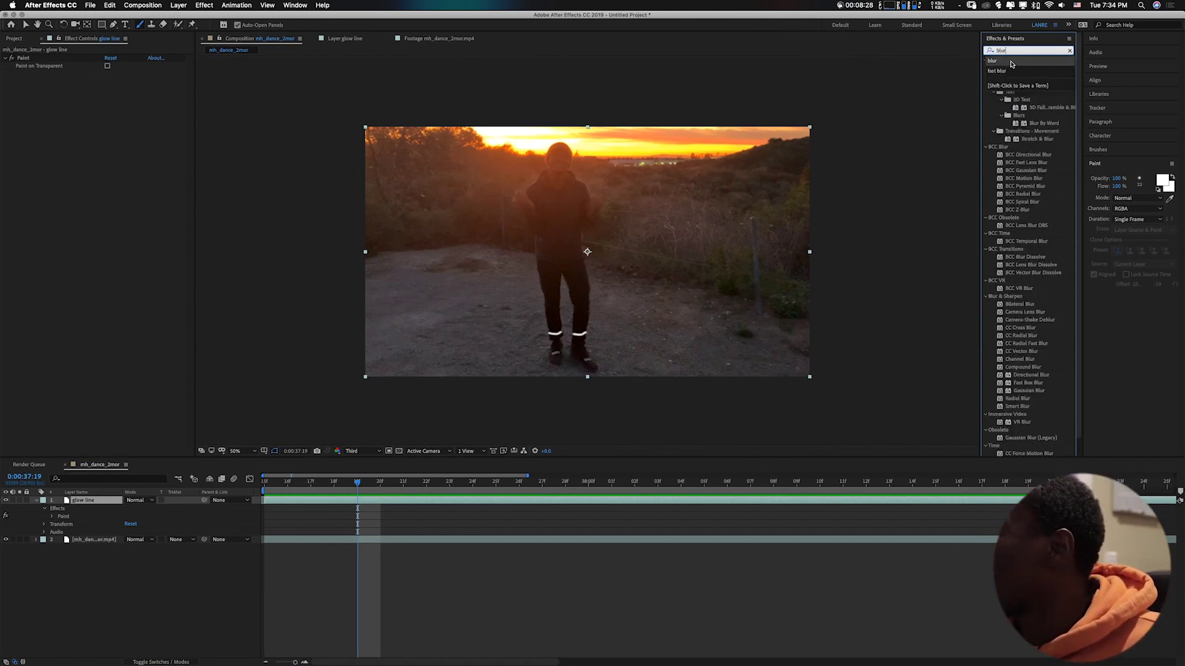
key(Return)
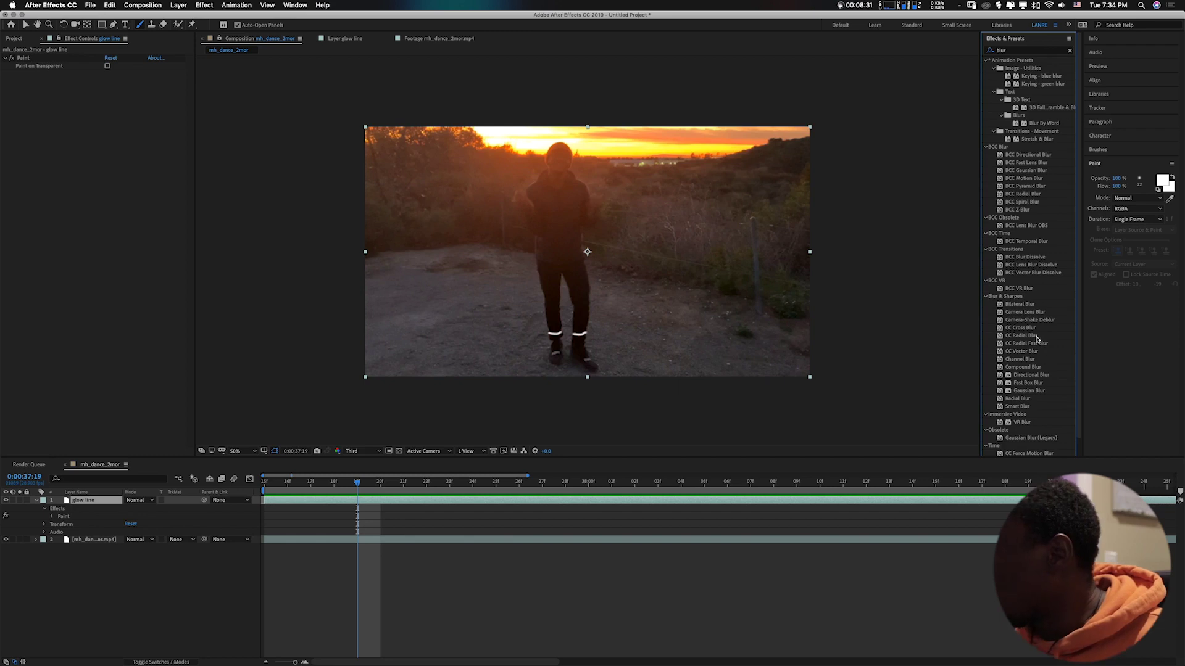
double_click(1029, 392)
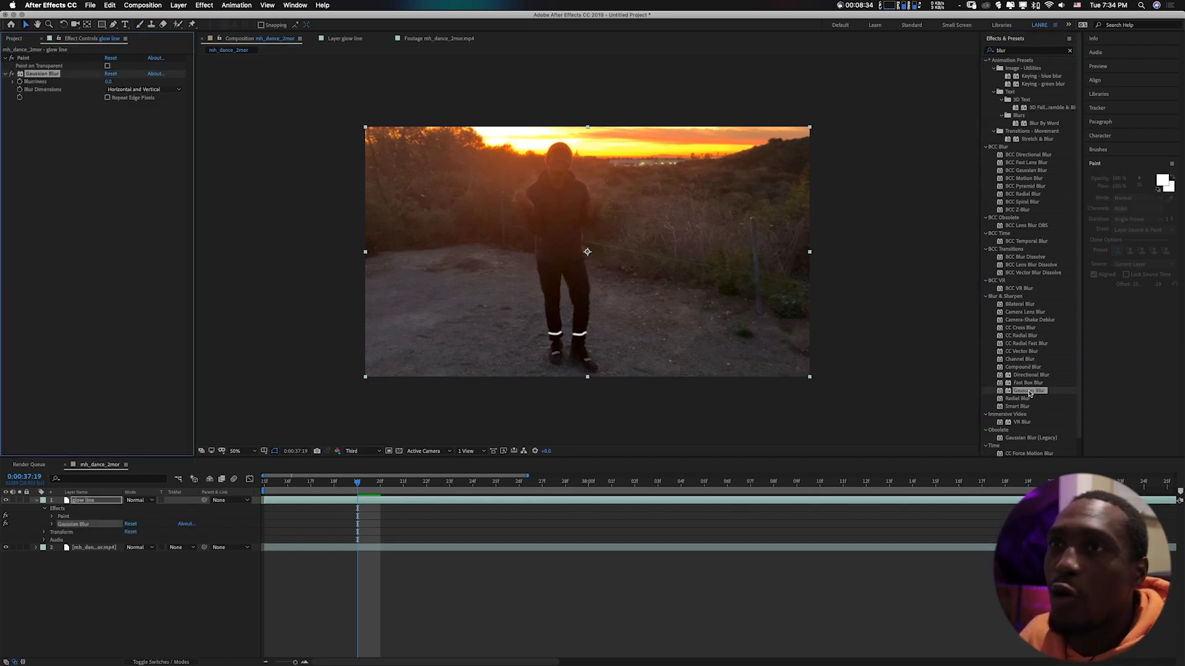
- Set the Gaussian Blur Blurriness to 5.0 and turn on Repeat Edge Pixels
click(109, 82)
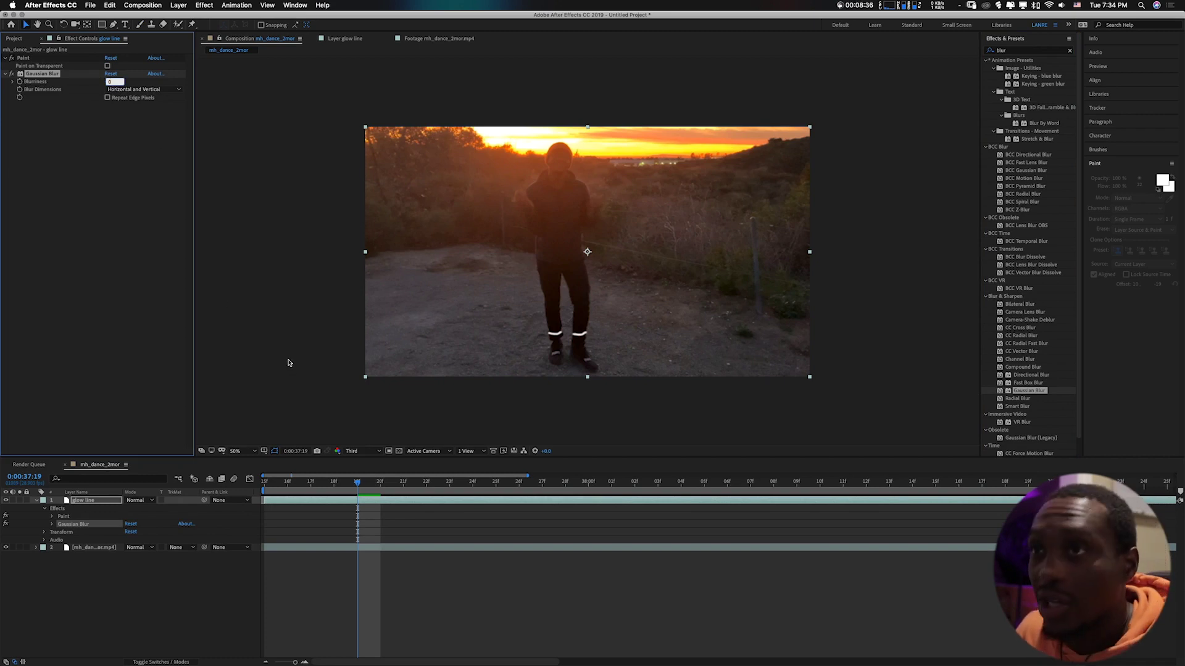
text(5)
key(Return)
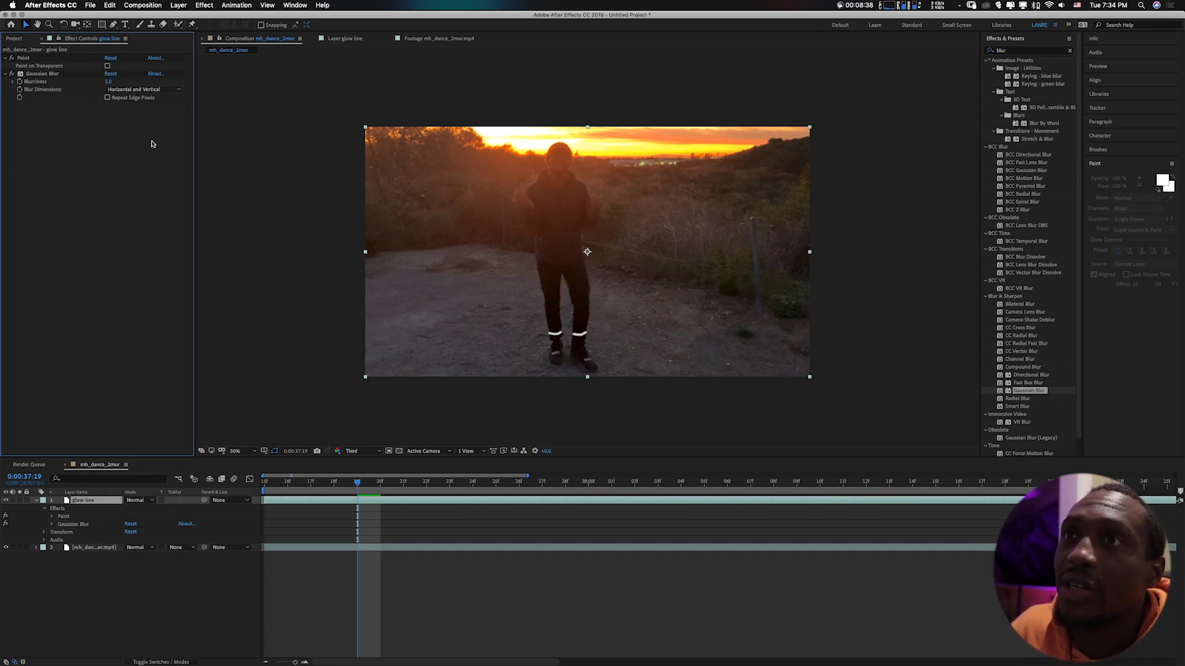
click(107, 97)
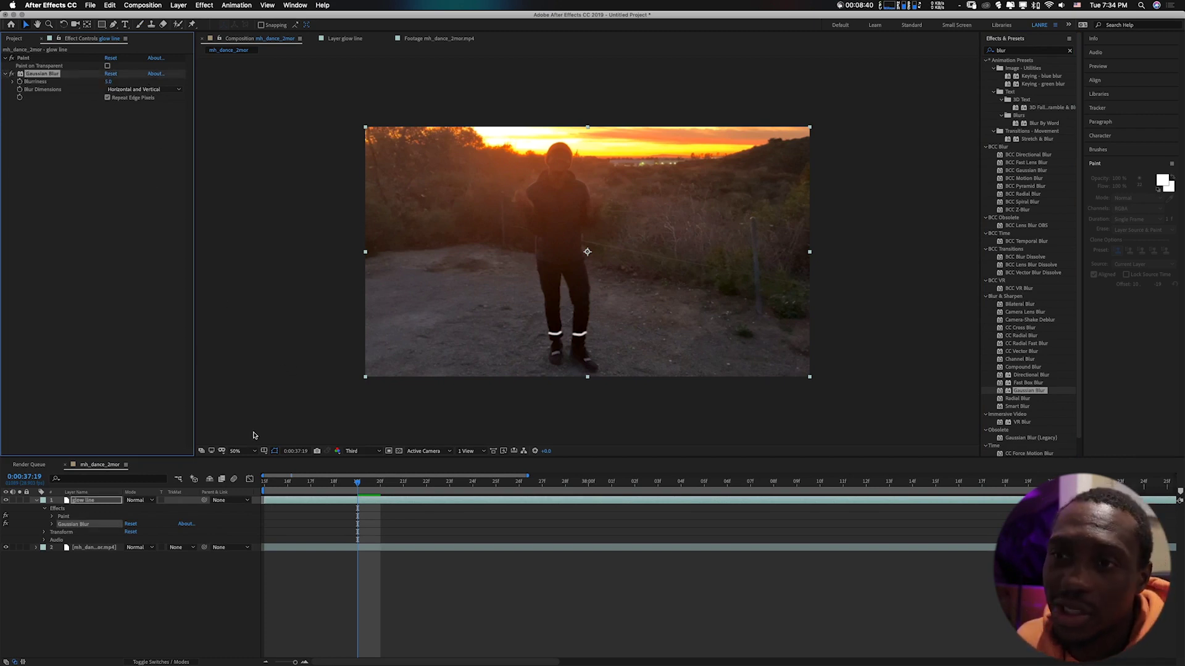
- Set the glow line layer's blending mode to Add and enable Paint on Transparent
click(135, 505)
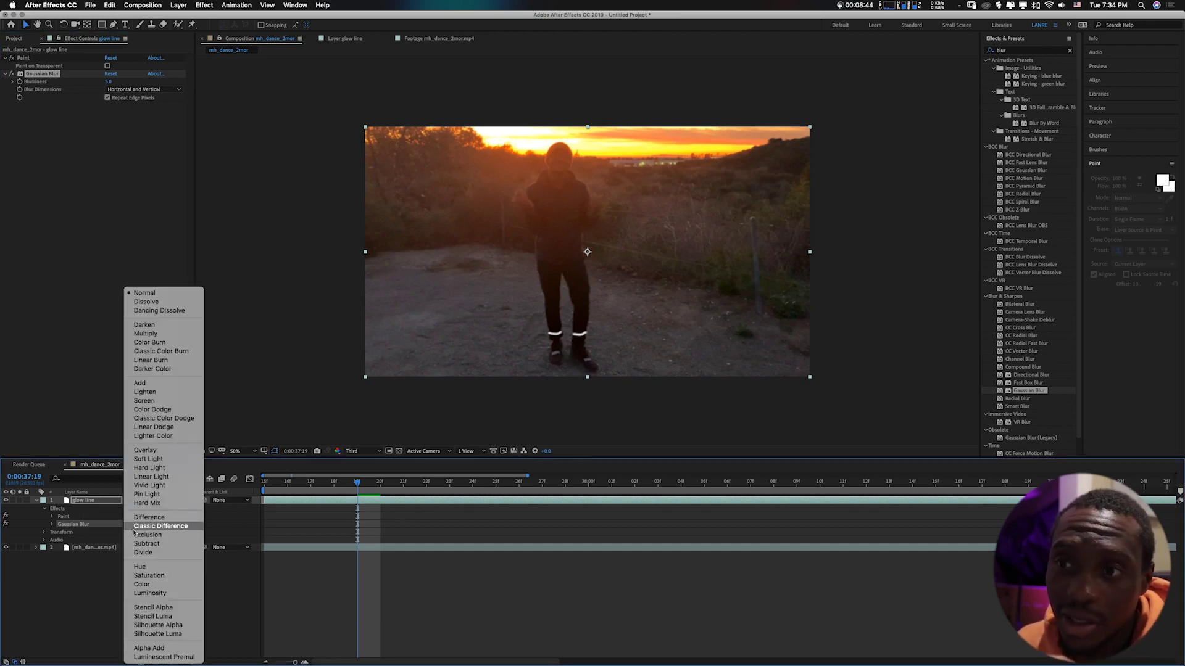
click(144, 507)
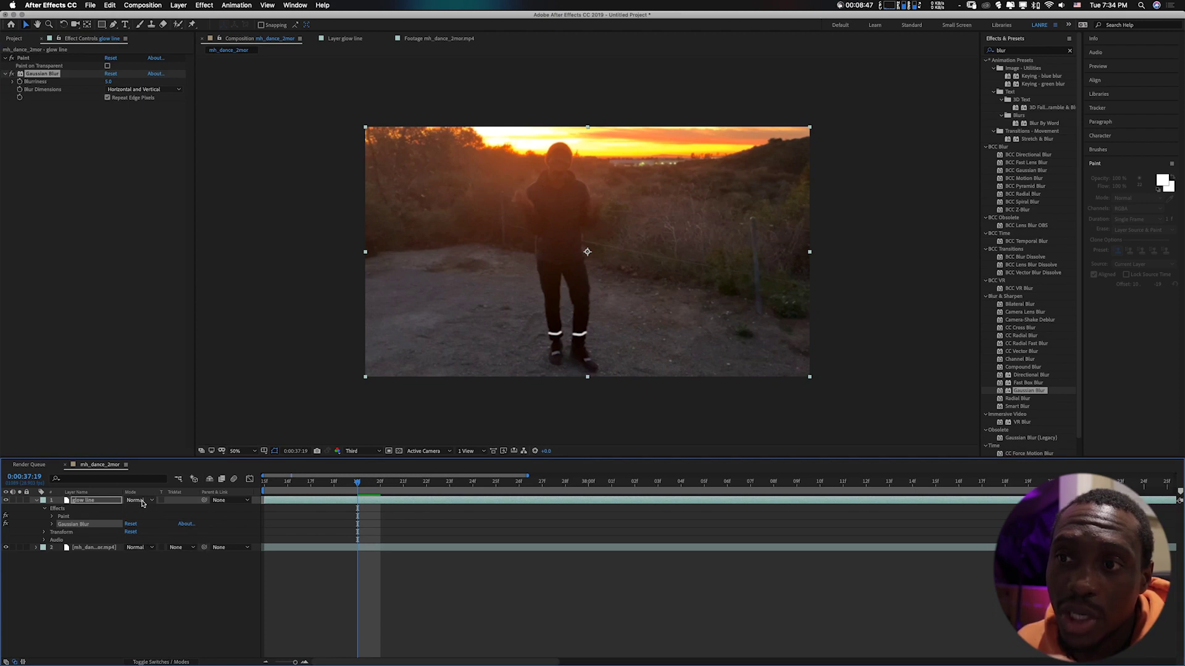
click(142, 503)
click(171, 384)
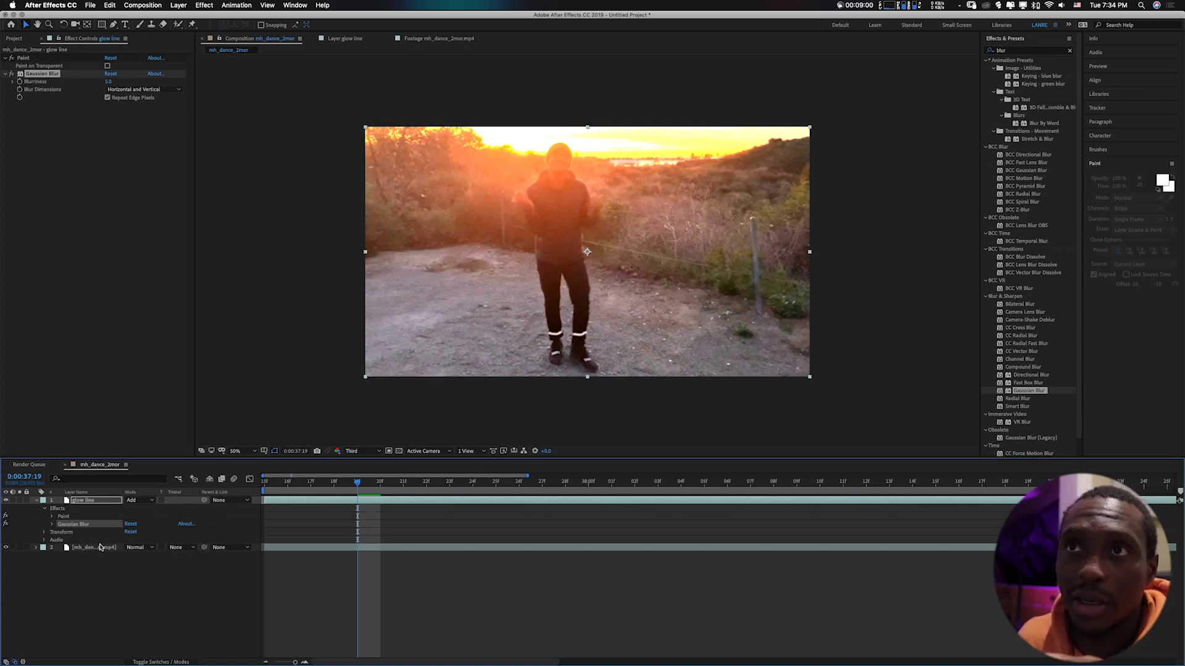
click(107, 66)
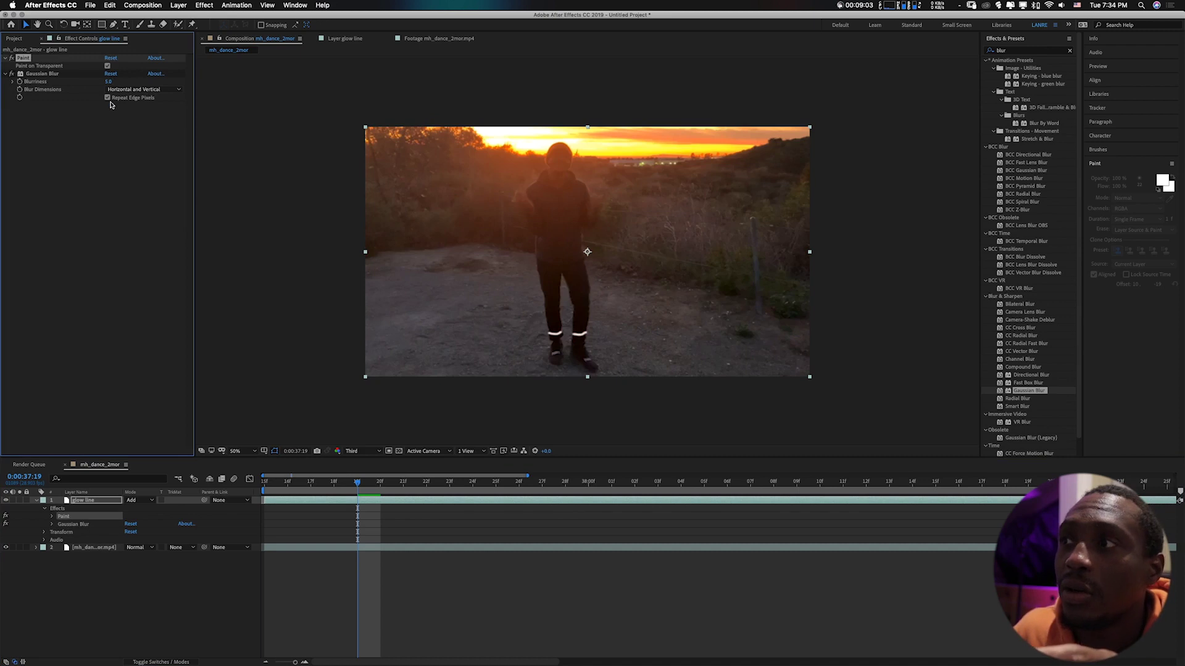
- Toggle Paint on Transparent off and back on, then search the effects list for 'glow'
click(108, 66)
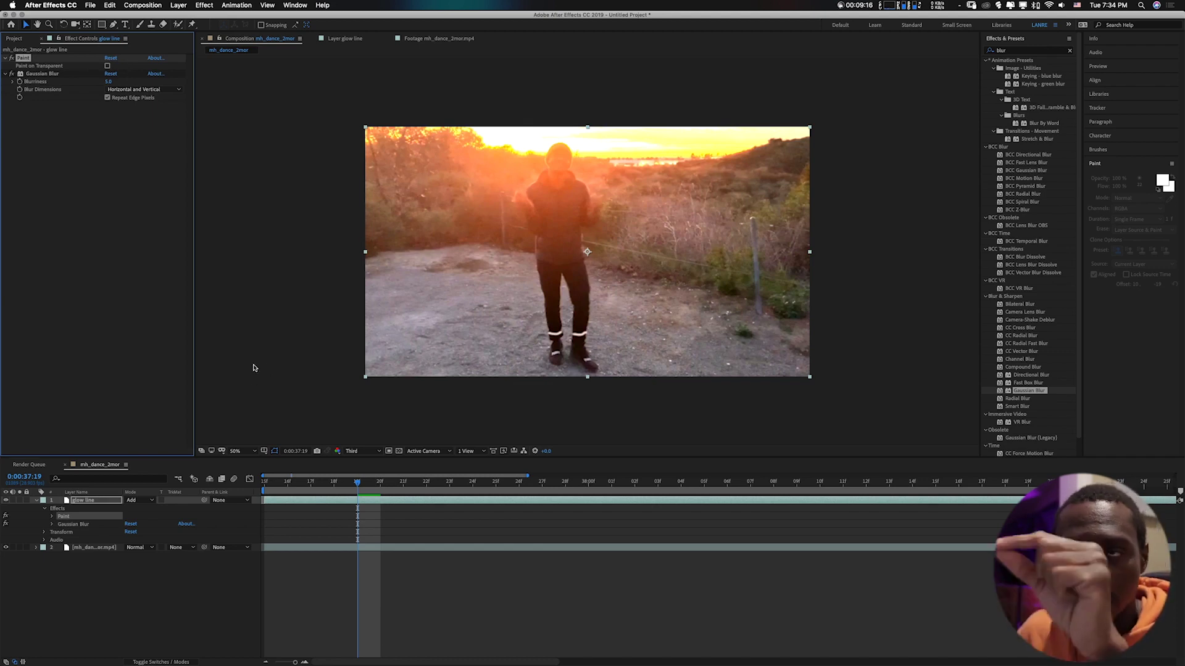
click(107, 66)
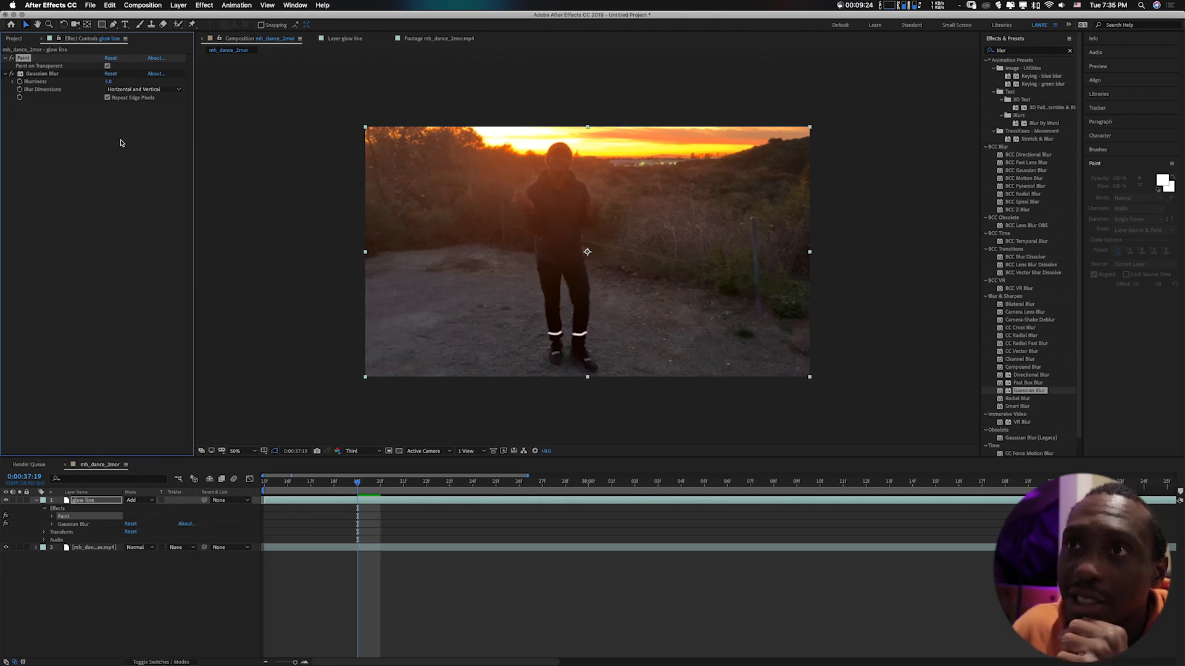
click(1069, 50)
click(1046, 52)
text(glow)
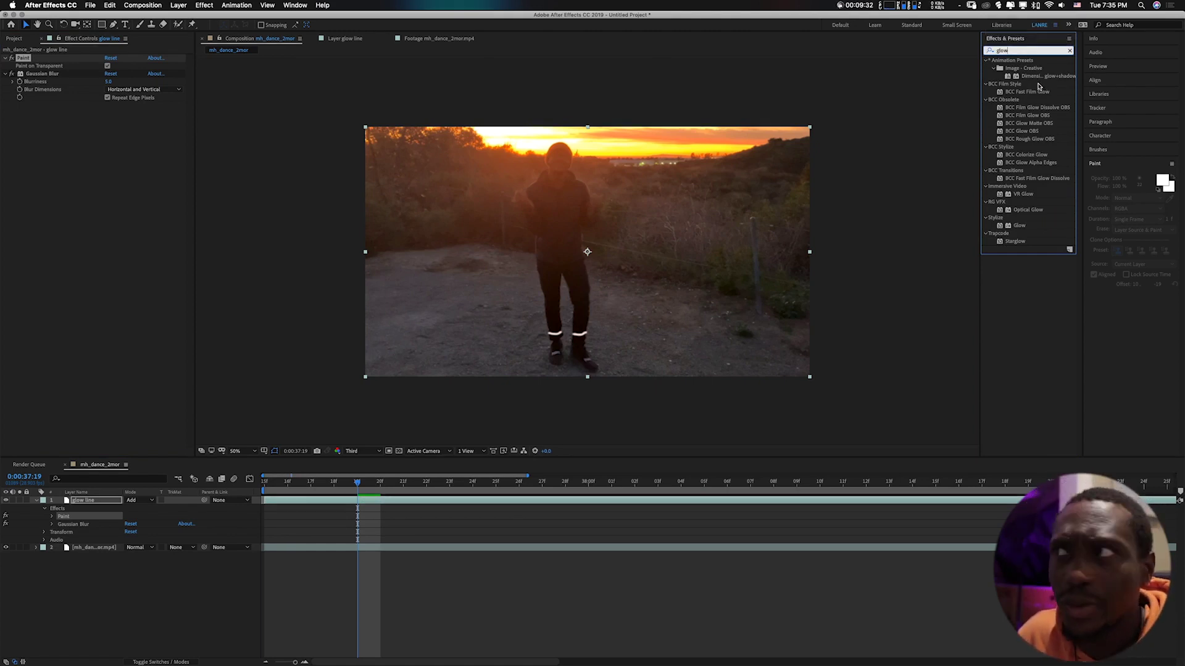
- Search 'fill' and apply the Generate > Fill effect to the glow line layer
click(1069, 52)
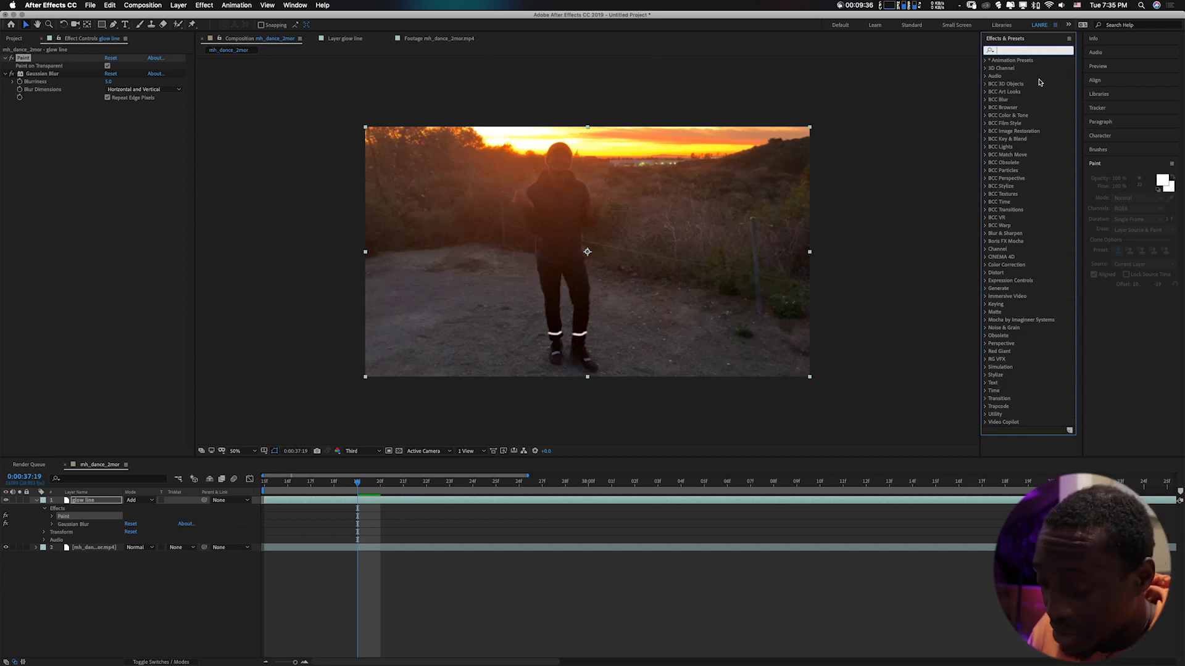
text(fill)
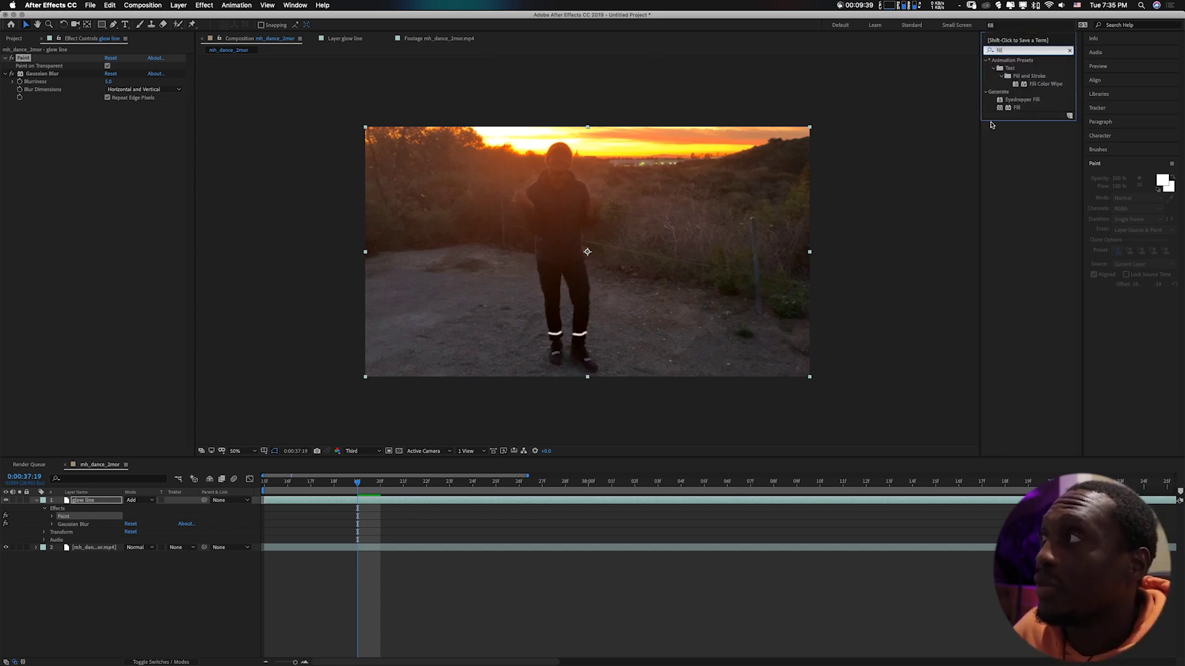
double_click(1017, 108)
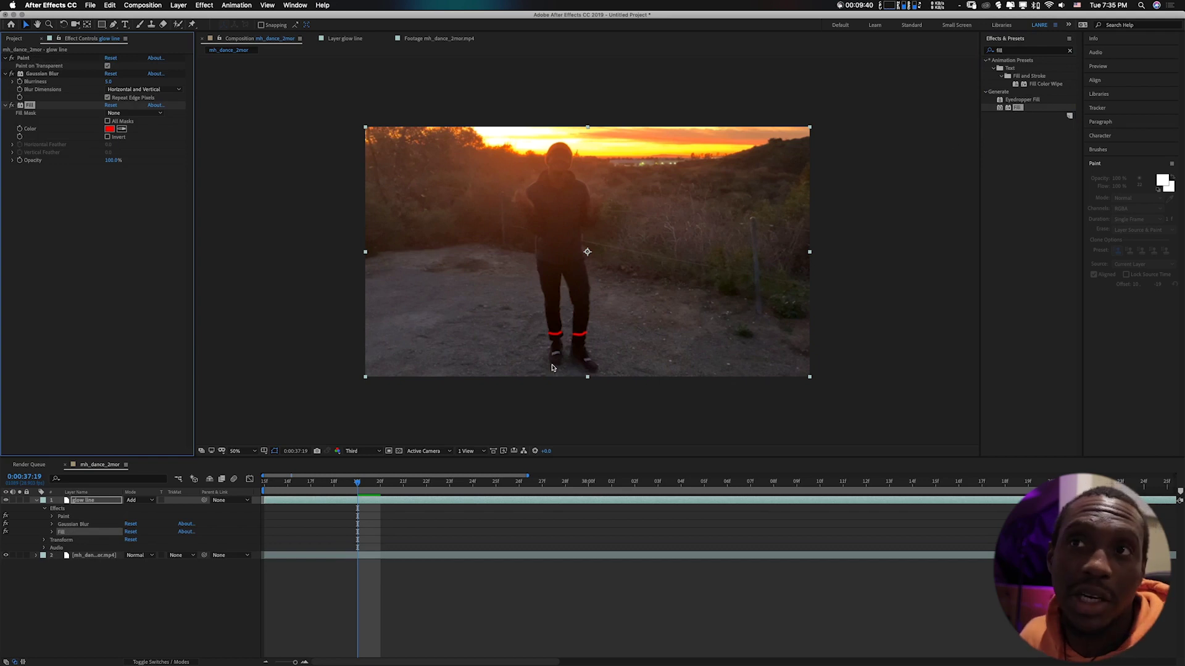
- Set the Fill colour to red and turn on keyframing for it
click(109, 129)
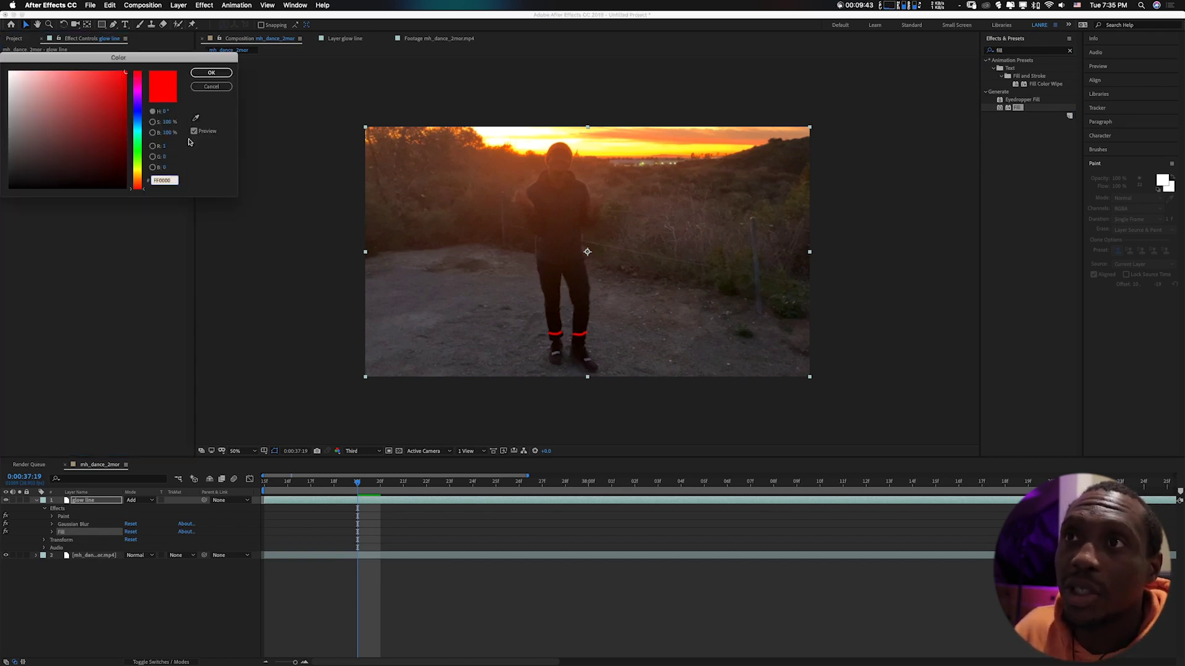
drag(138, 135, 133, 83)
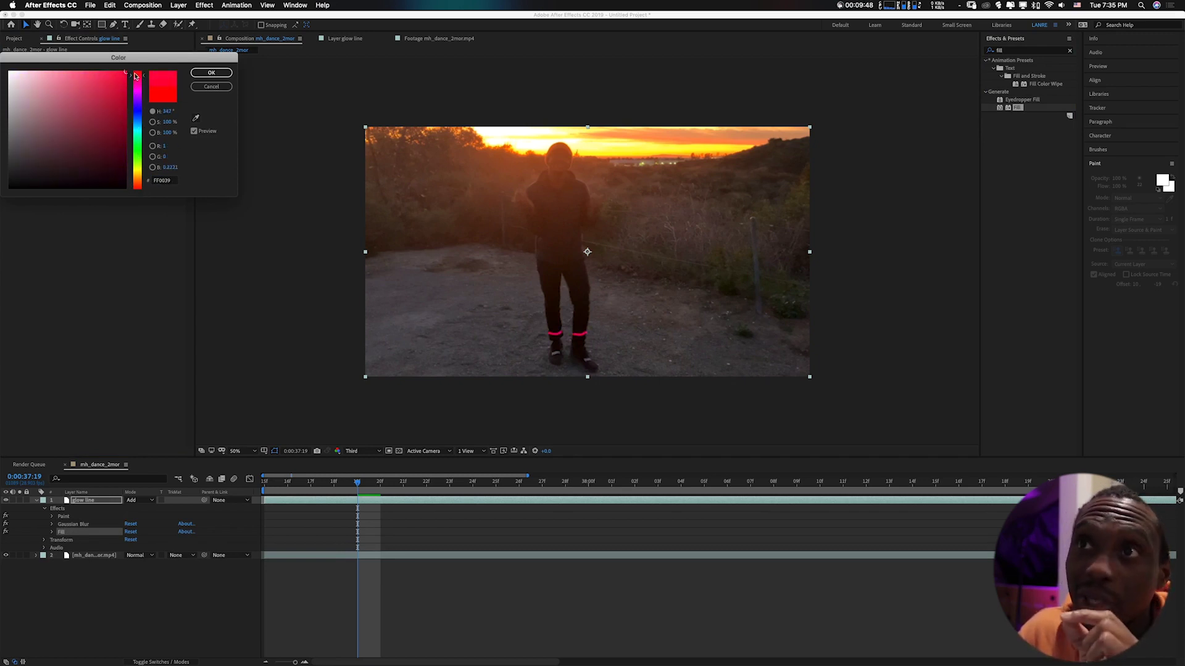
click(211, 73)
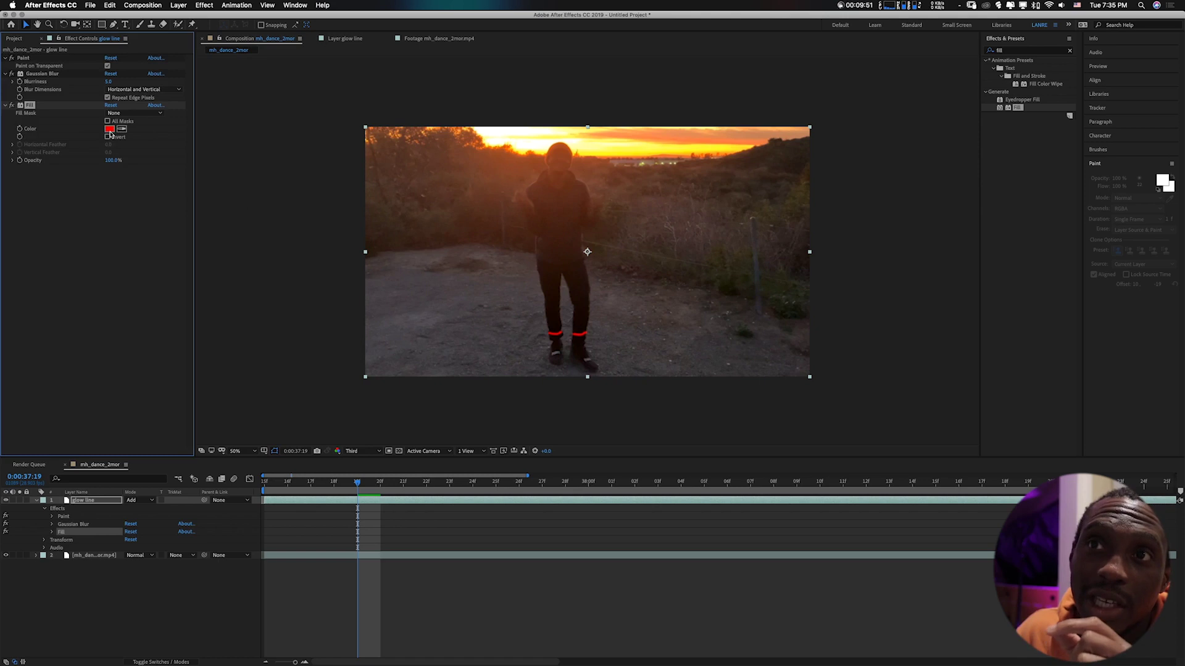
click(20, 129)
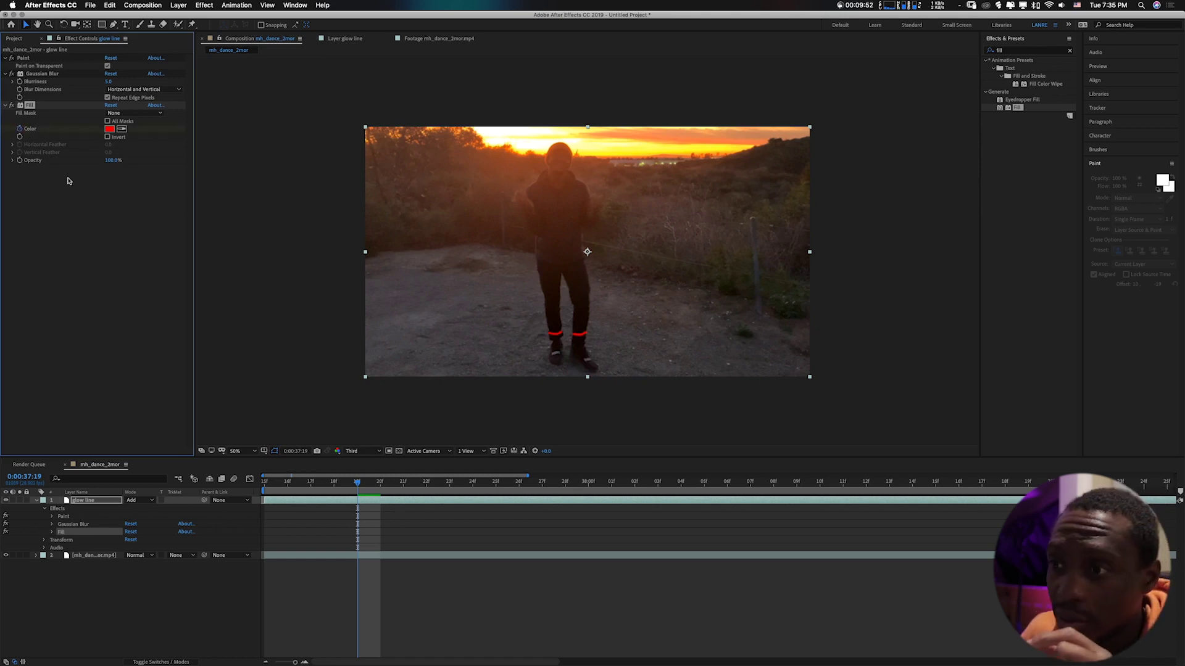
- Keyframe the Fill colour green at the composition start and magenta at 37:17
click(277, 481)
click(110, 129)
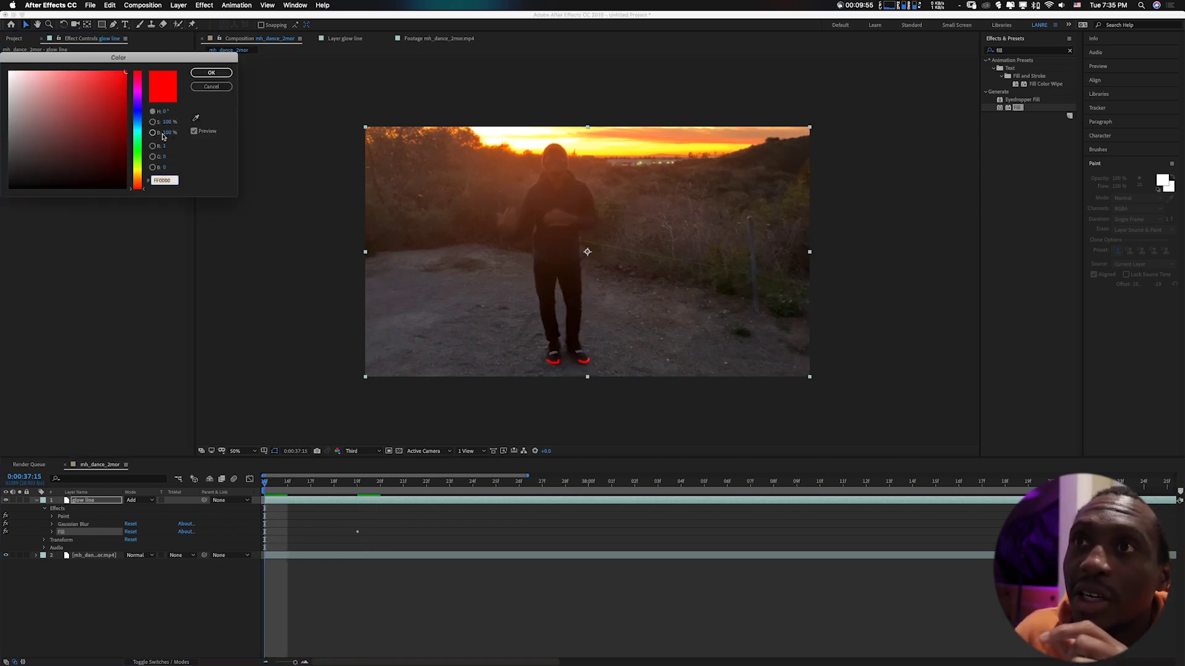
click(137, 150)
click(211, 73)
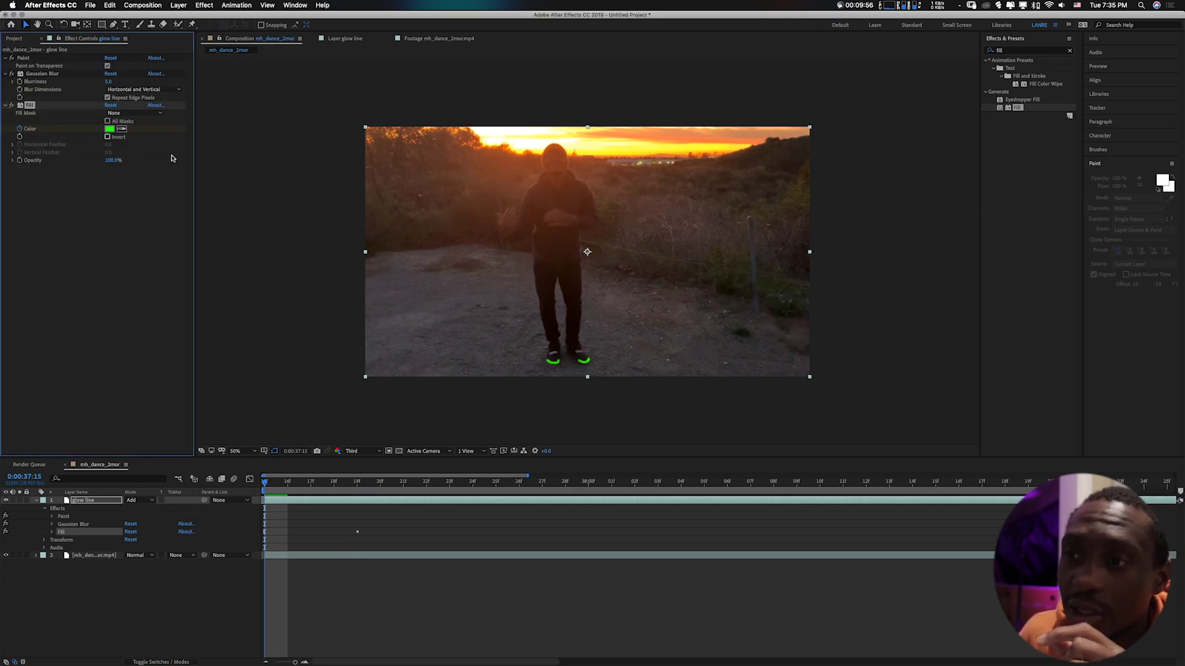
click(310, 482)
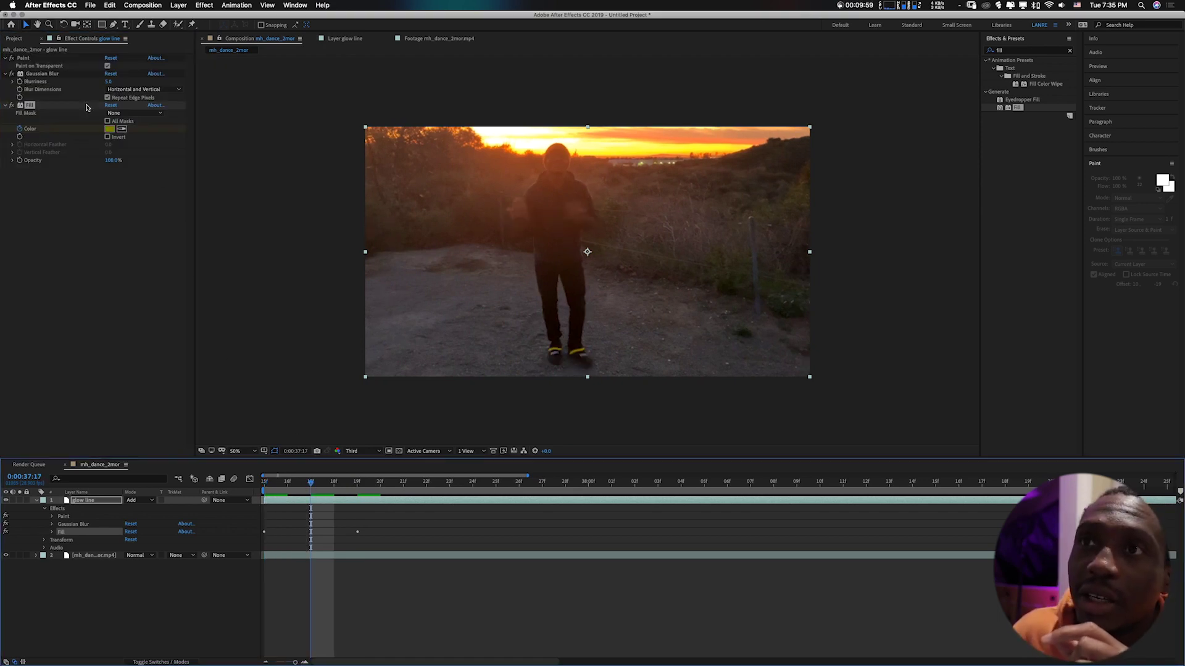
click(110, 129)
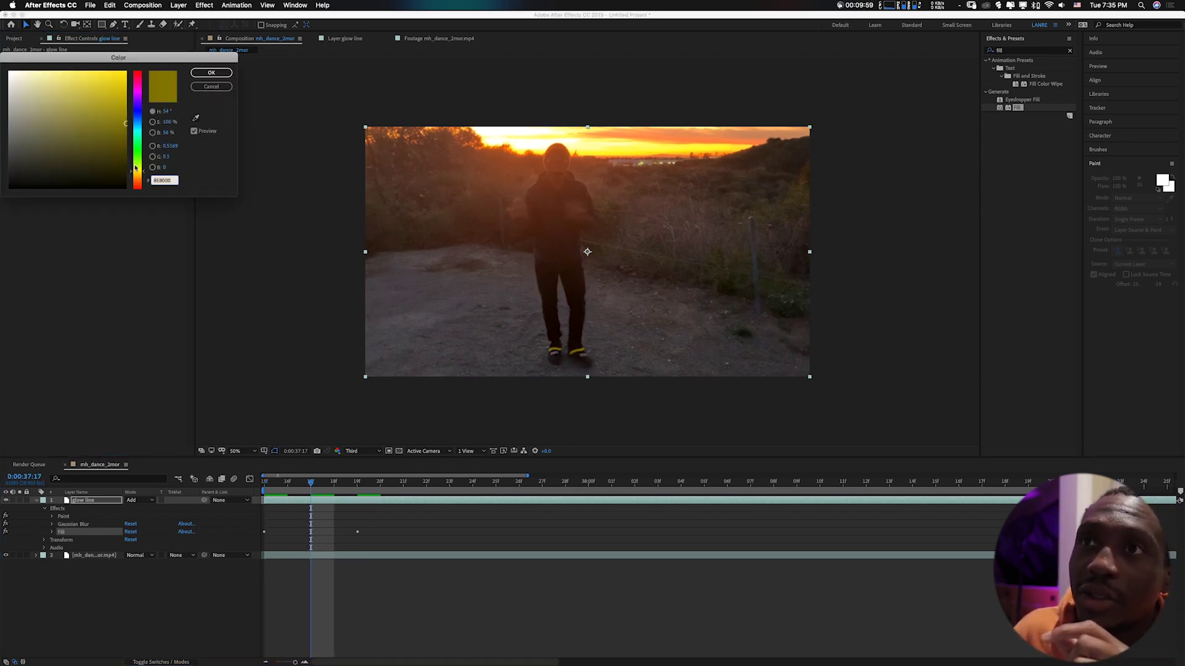
click(137, 93)
click(211, 72)
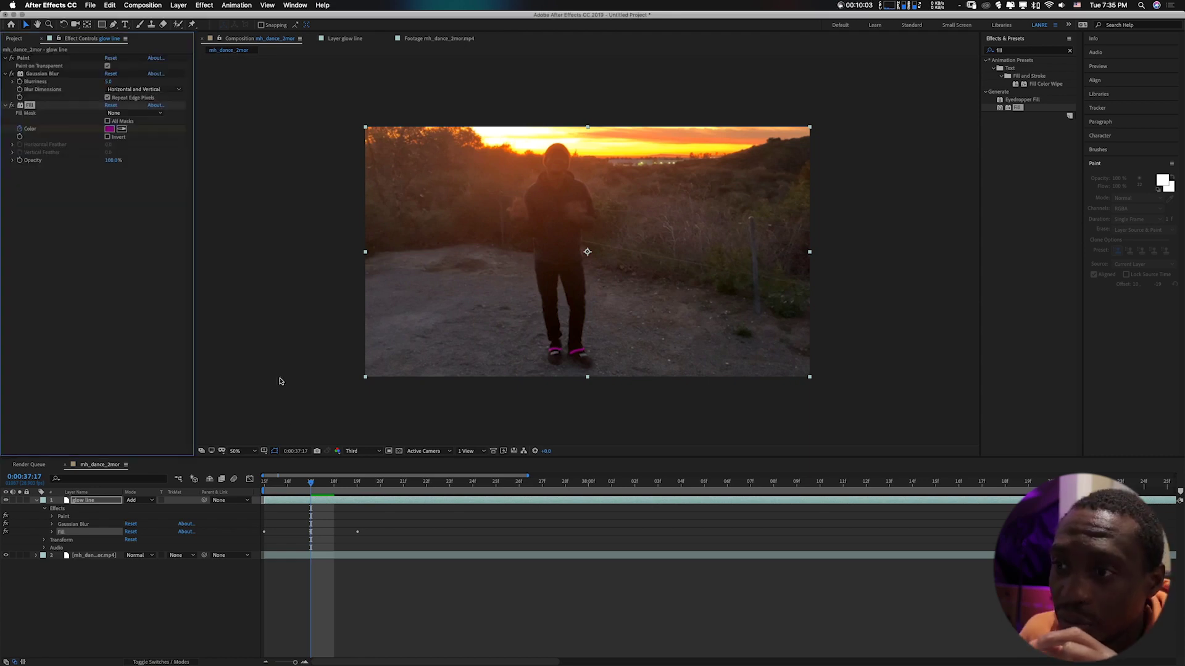
- Add Fill colour keyframes of blue at 37:21 and white at 37:24
key(space)
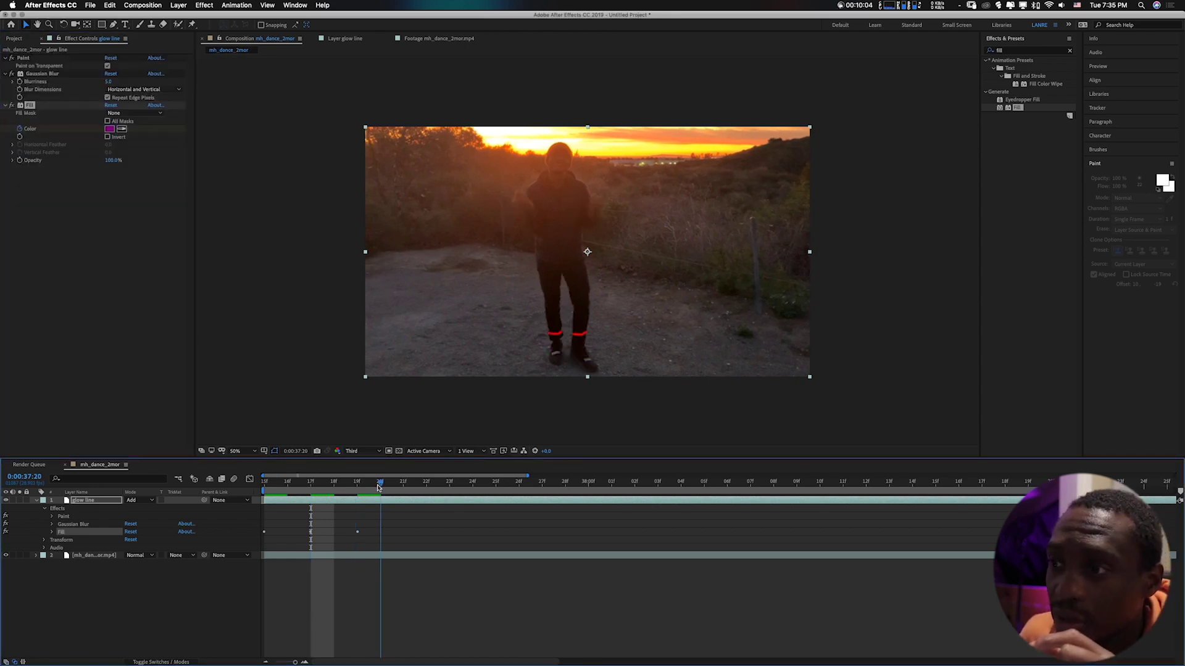
click(110, 129)
drag(137, 95, 137, 111)
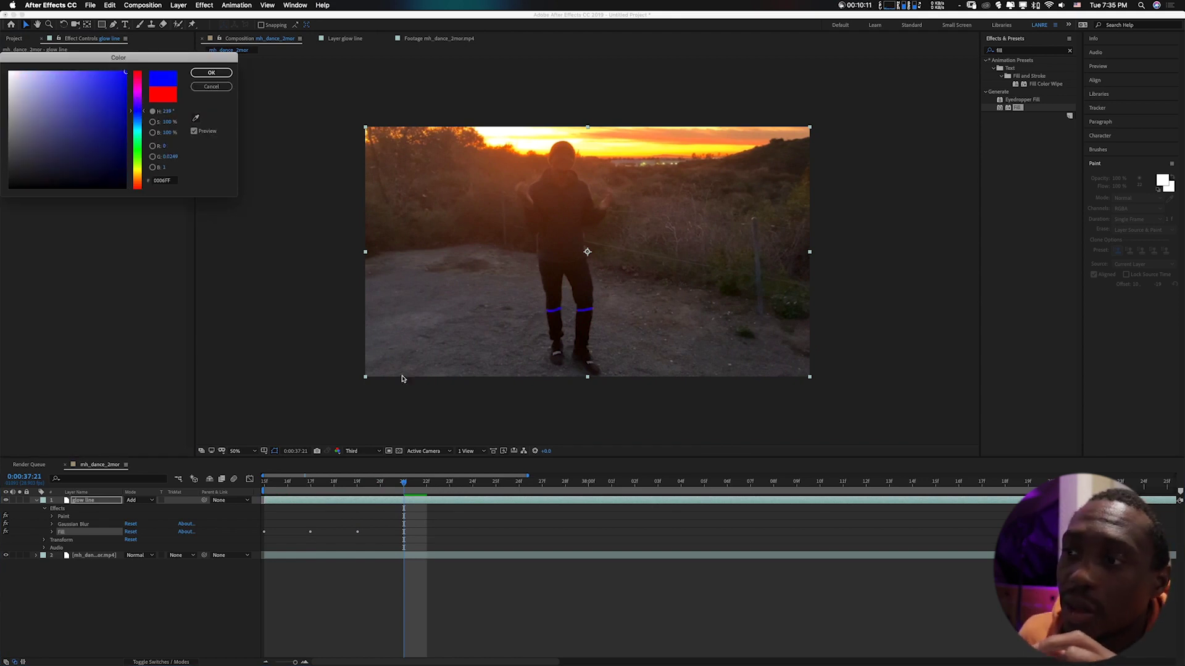
click(207, 77)
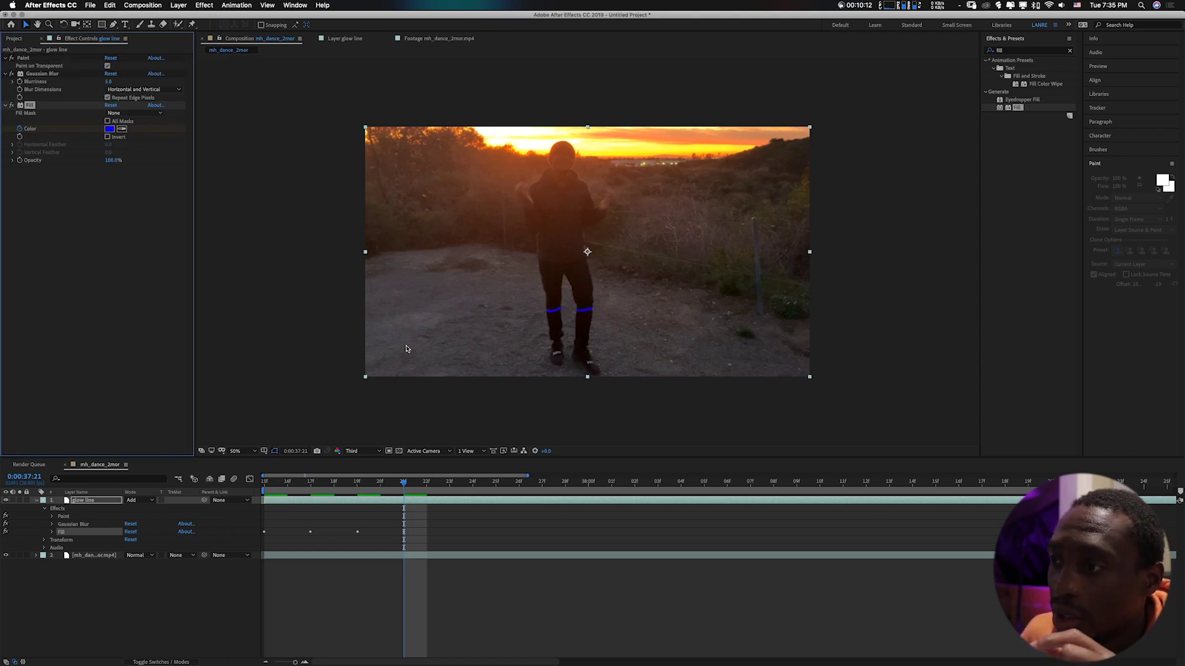
click(473, 485)
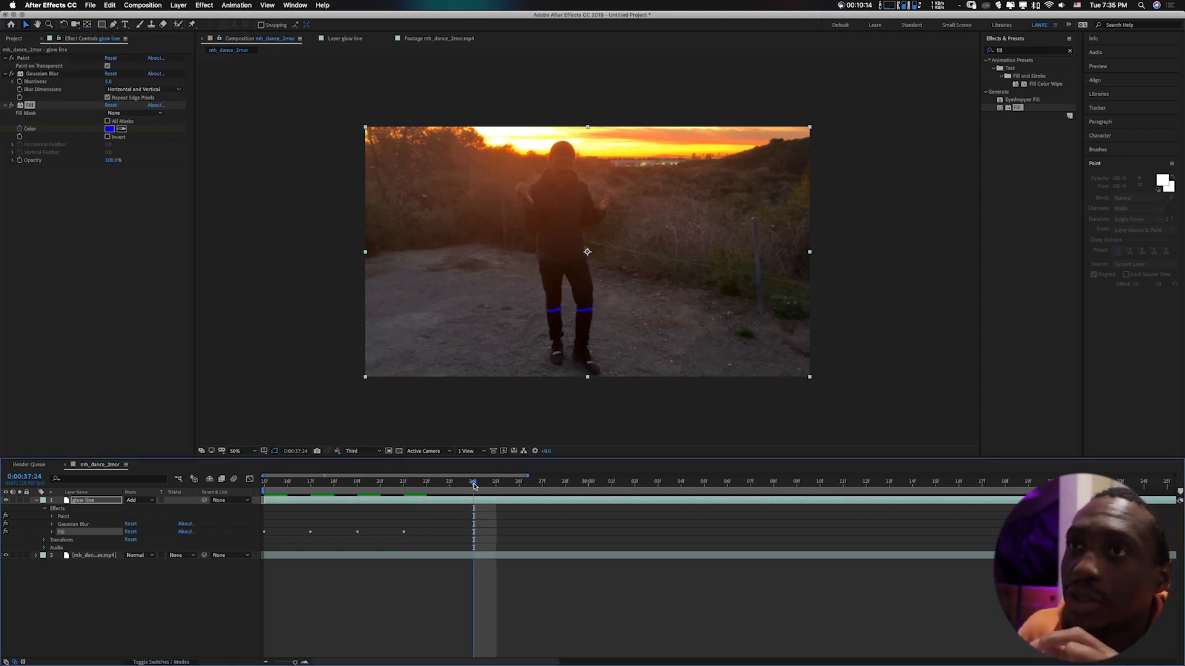
click(109, 129)
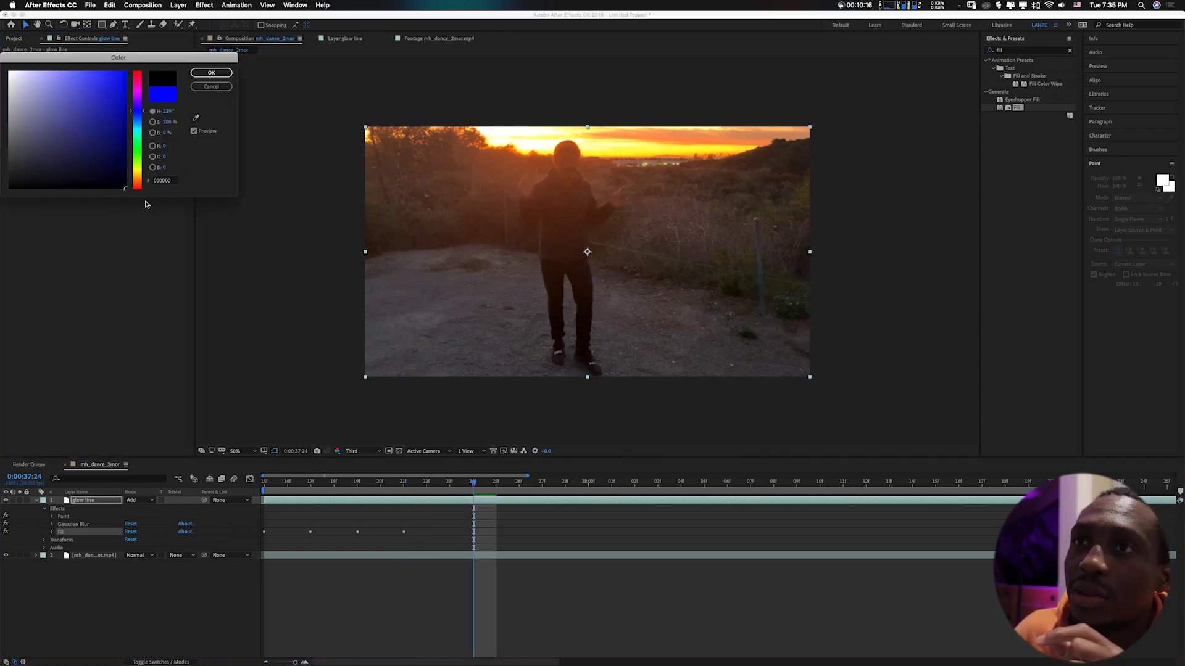
click(10, 71)
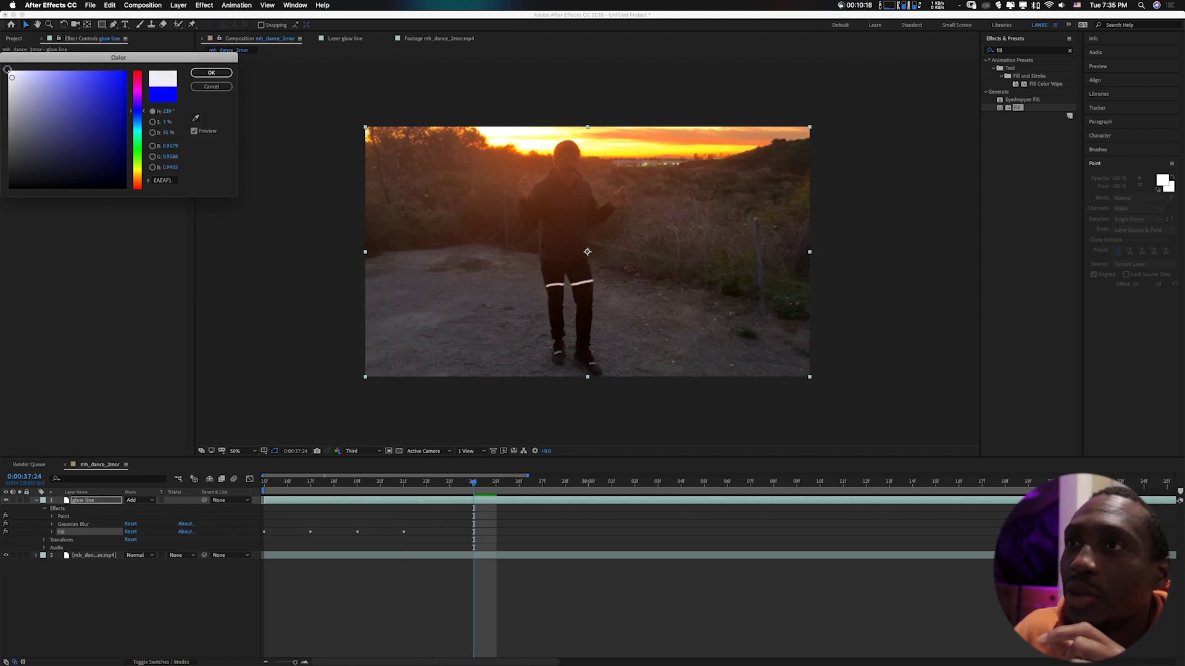
click(211, 73)
click(566, 482)
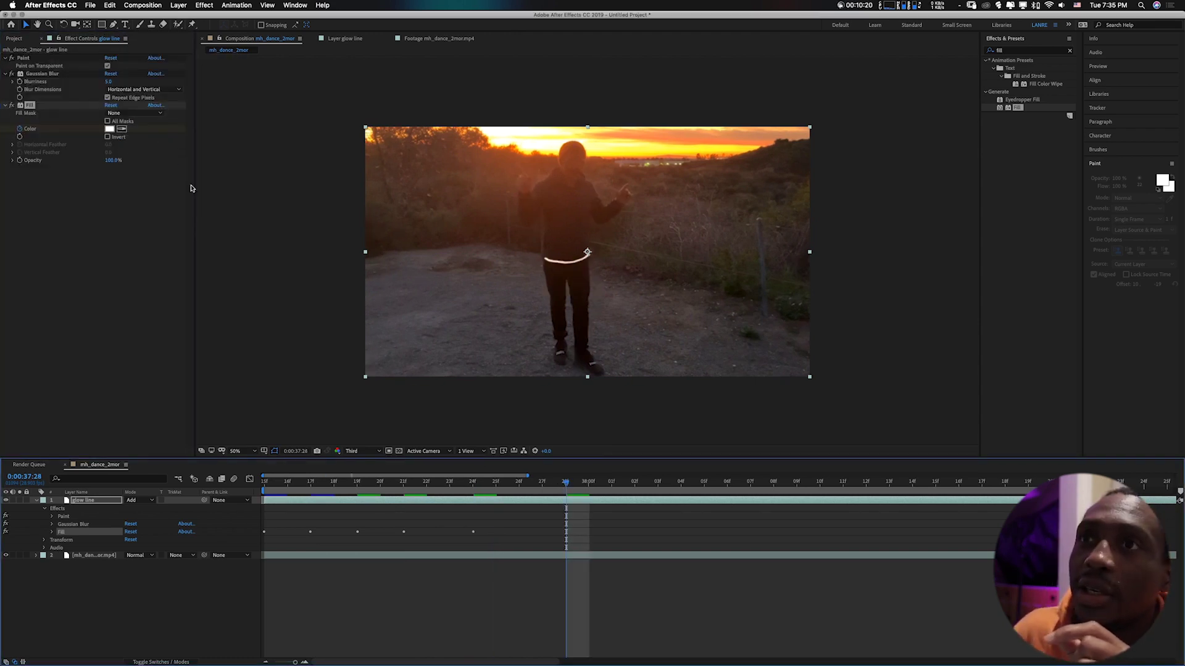
click(112, 129)
- Add a yellow Fill colour keyframe at 37:28 and a pink one at 38:03
drag(141, 104, 141, 169)
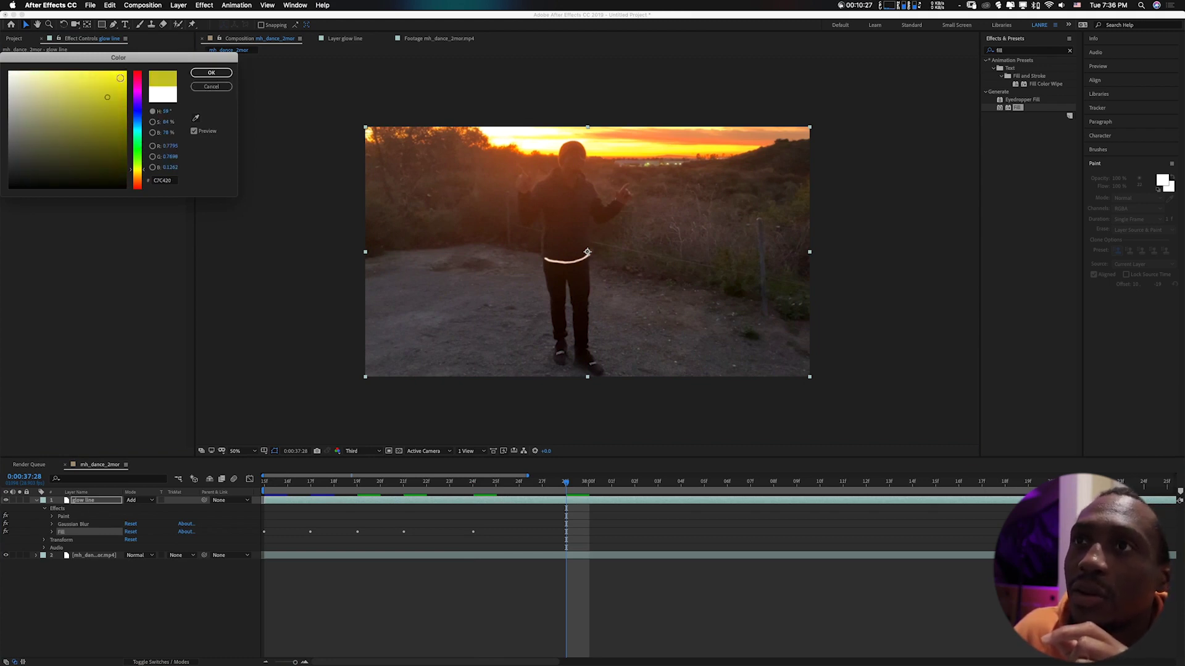
click(212, 73)
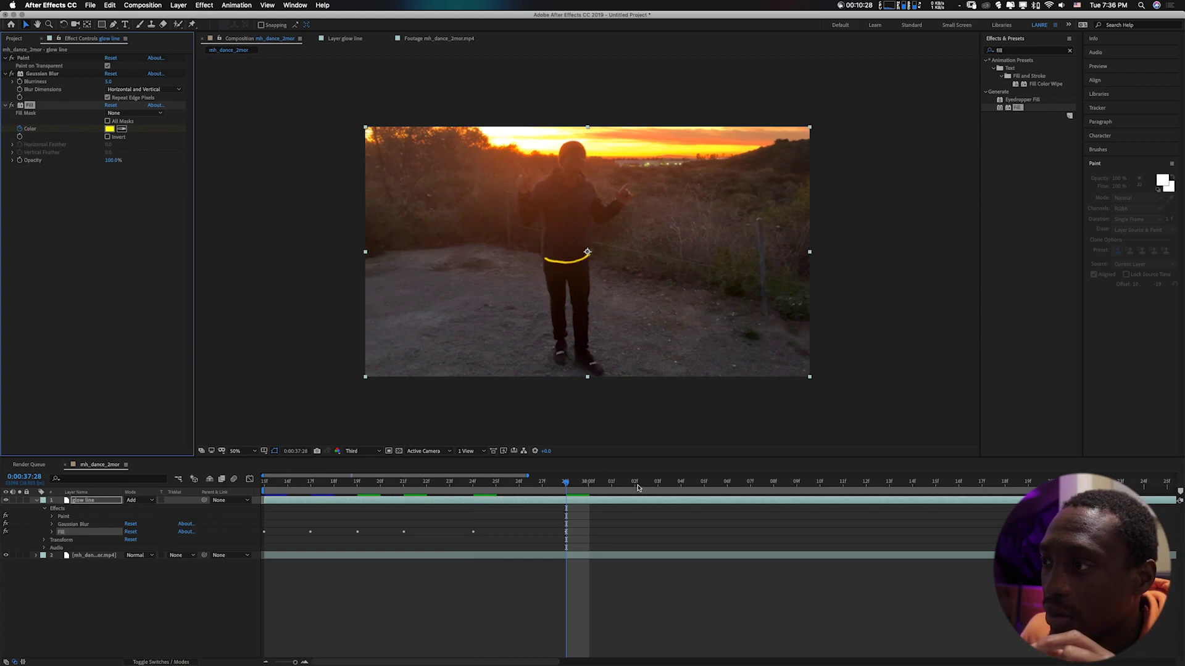
click(659, 482)
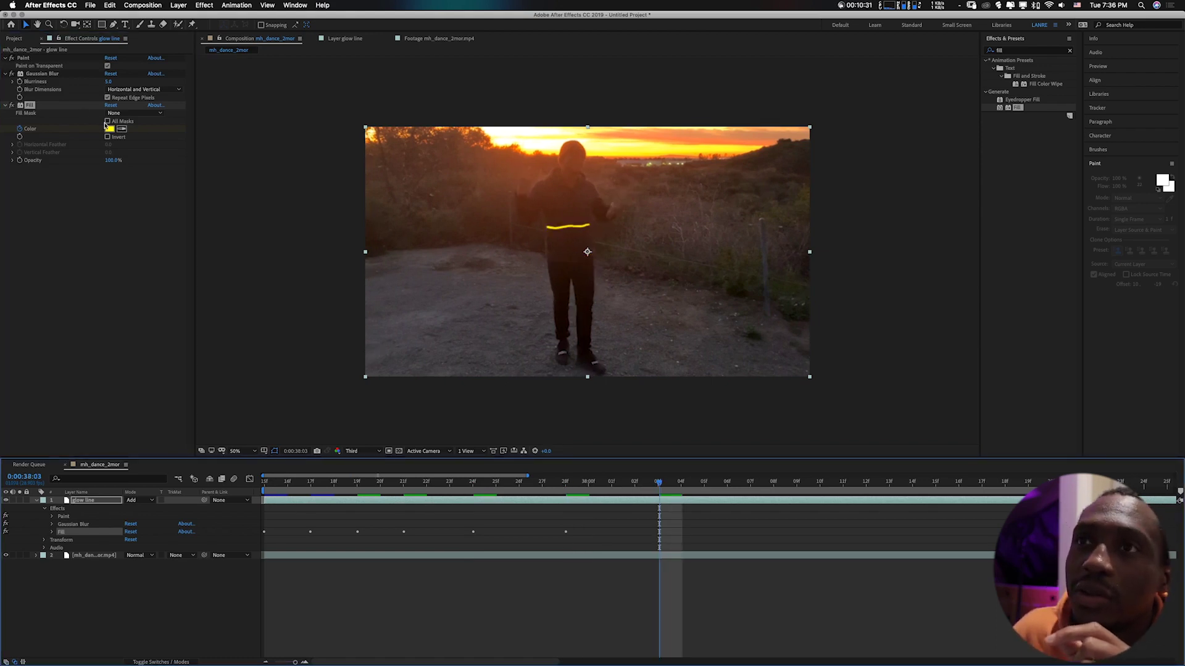
click(109, 129)
drag(136, 116, 144, 81)
click(212, 72)
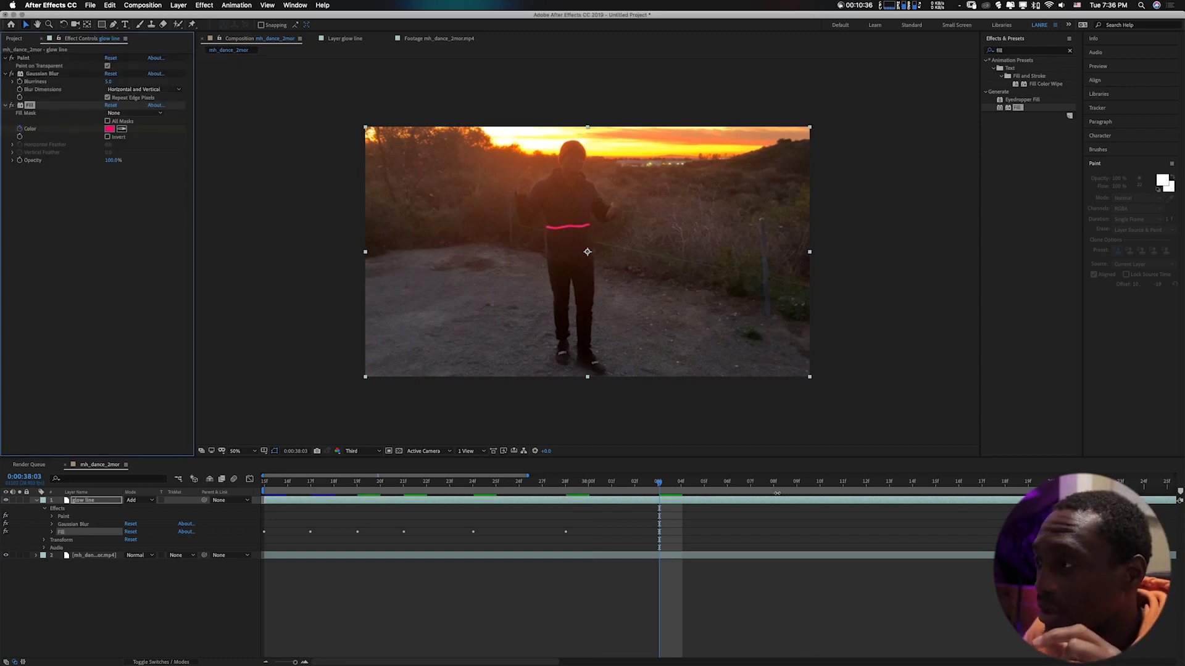
- Add a green Fill colour keyframe at 38:08 and an orange one at 38:13
key(space)
click(110, 129)
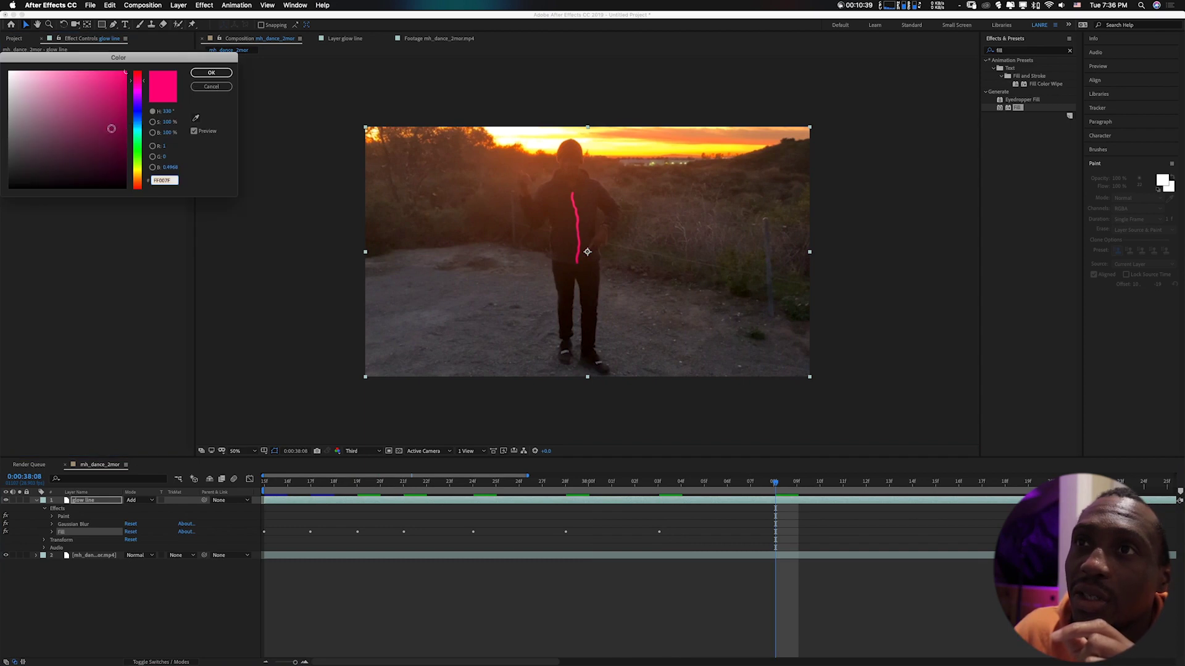
click(133, 143)
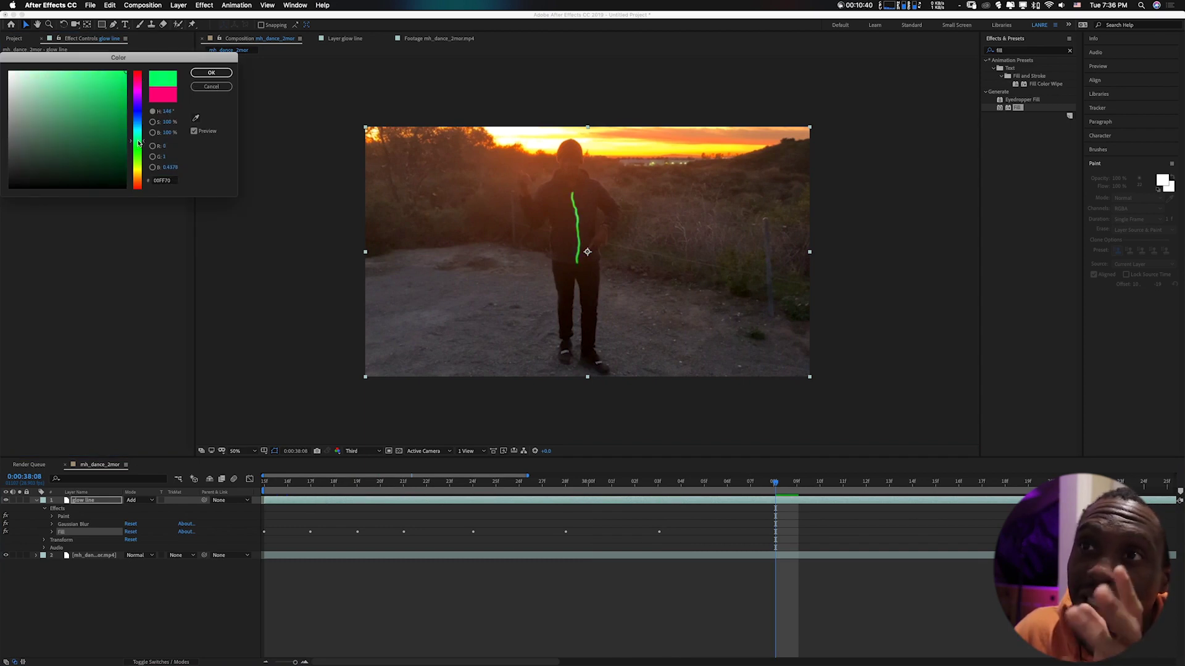
click(211, 73)
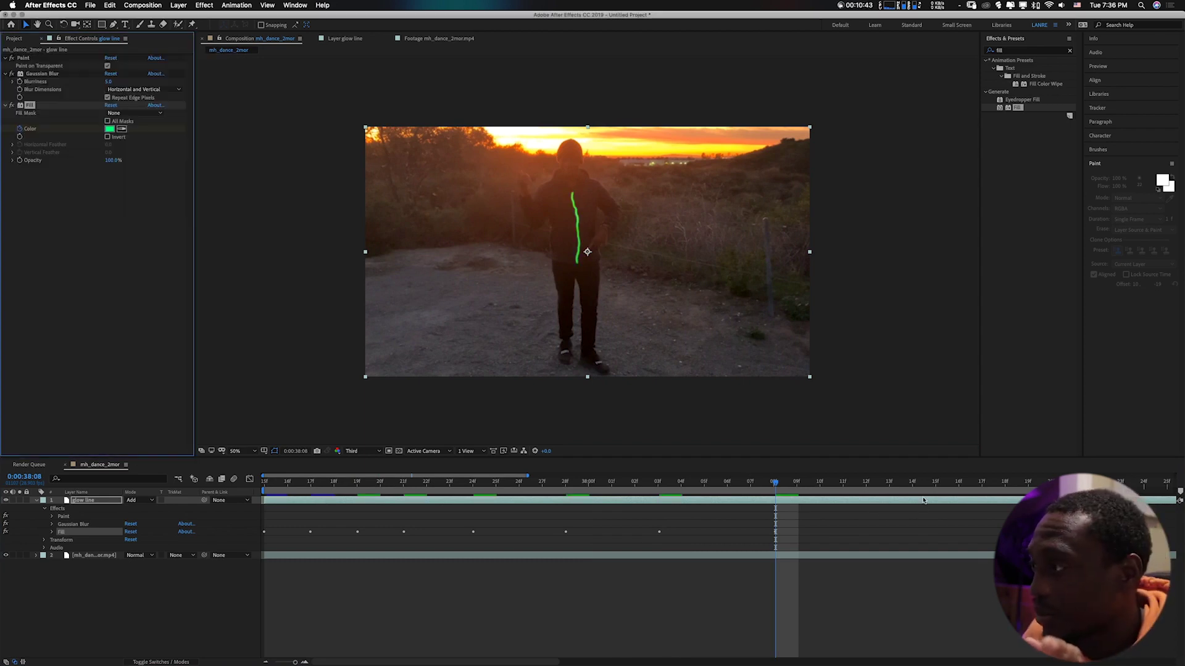
click(891, 481)
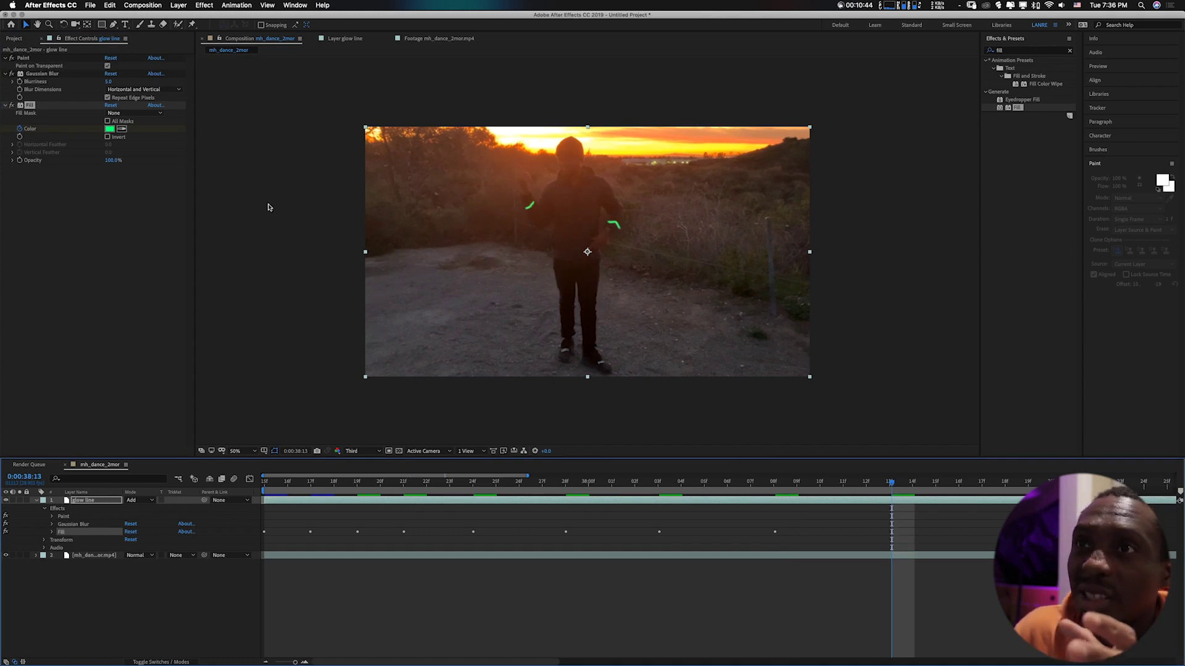
click(114, 128)
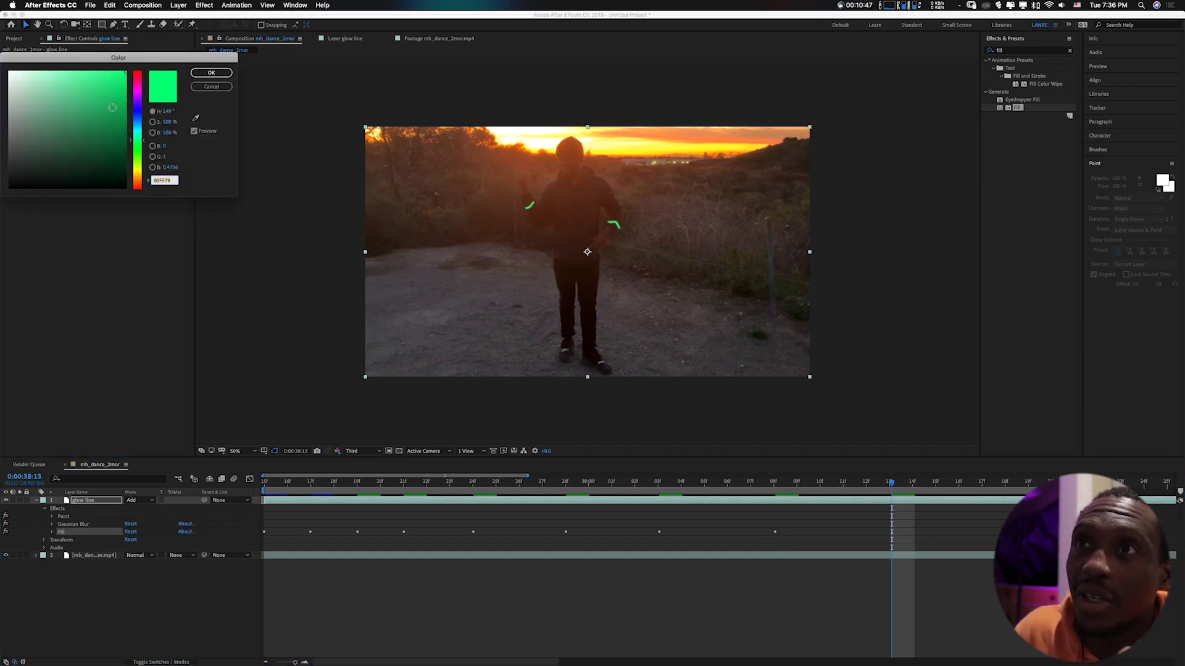
drag(135, 118, 142, 182)
click(211, 73)
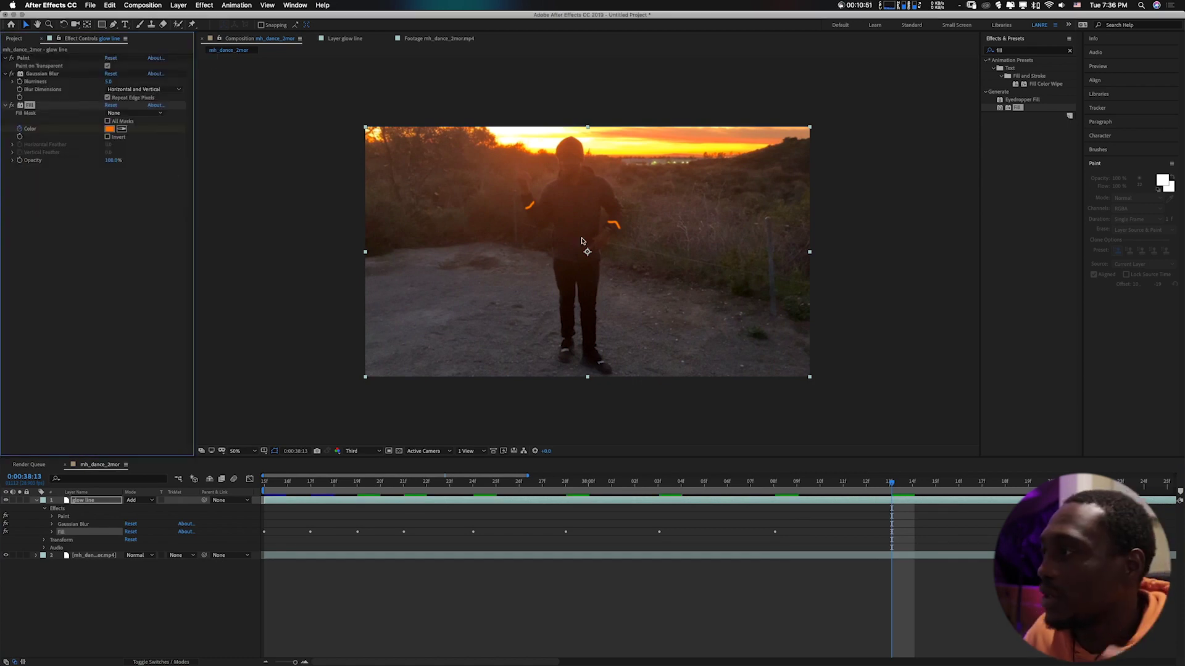
- Preview the colour-cycling Fill animation
click(1004, 485)
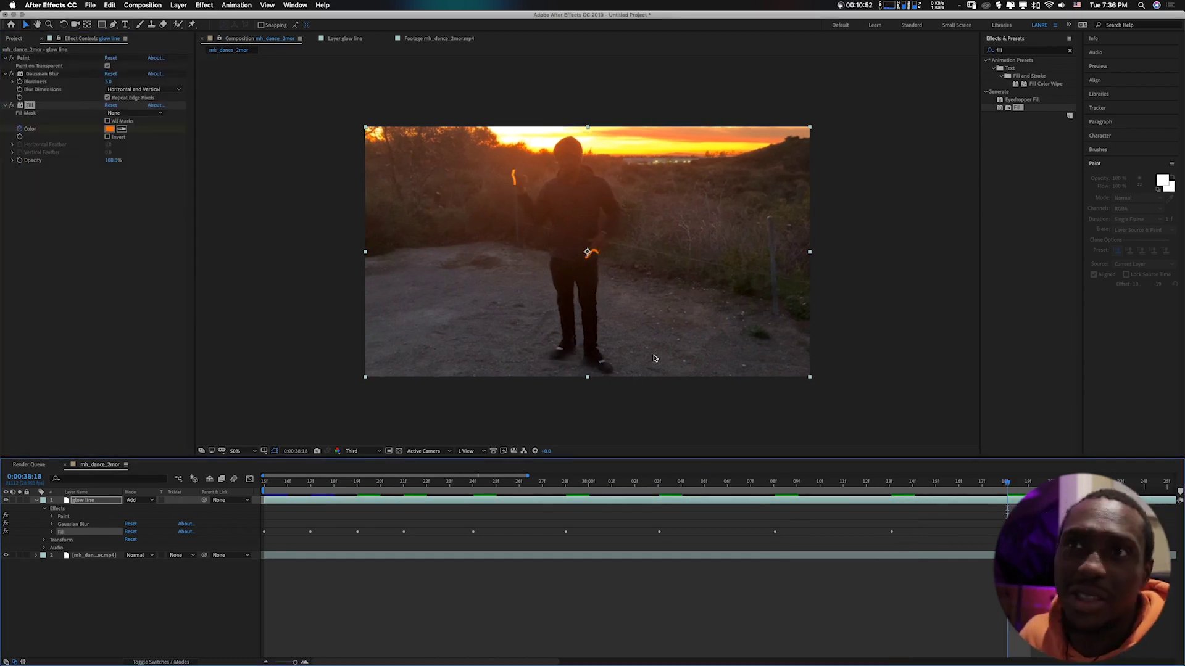
key(space)
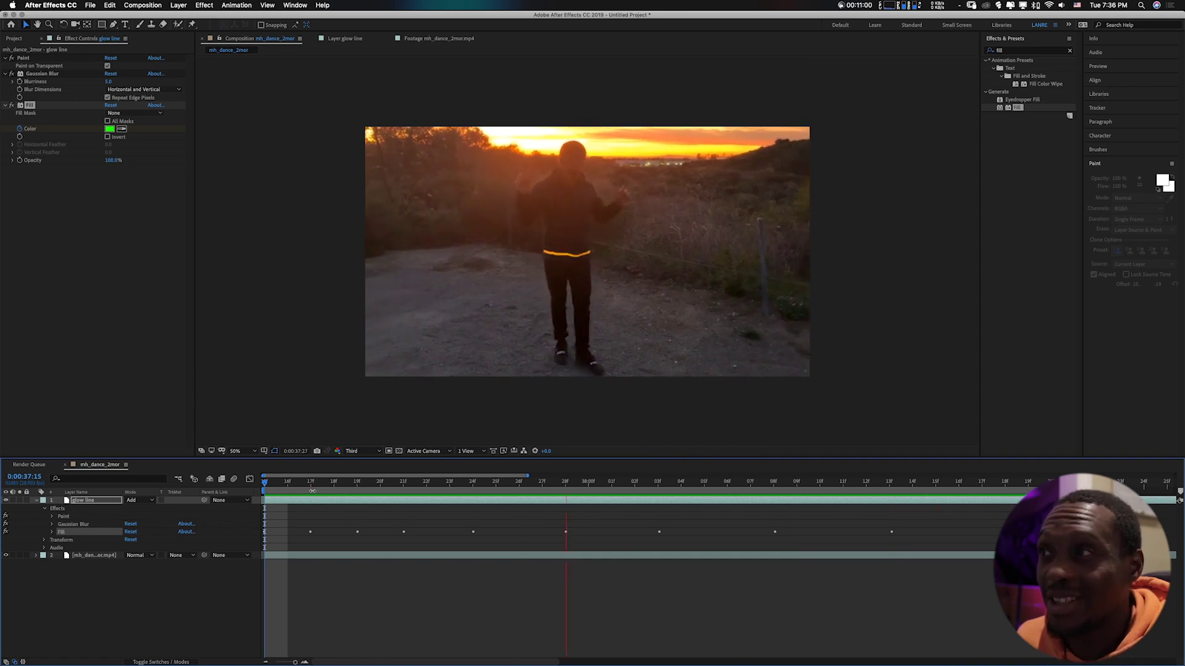
key(space)
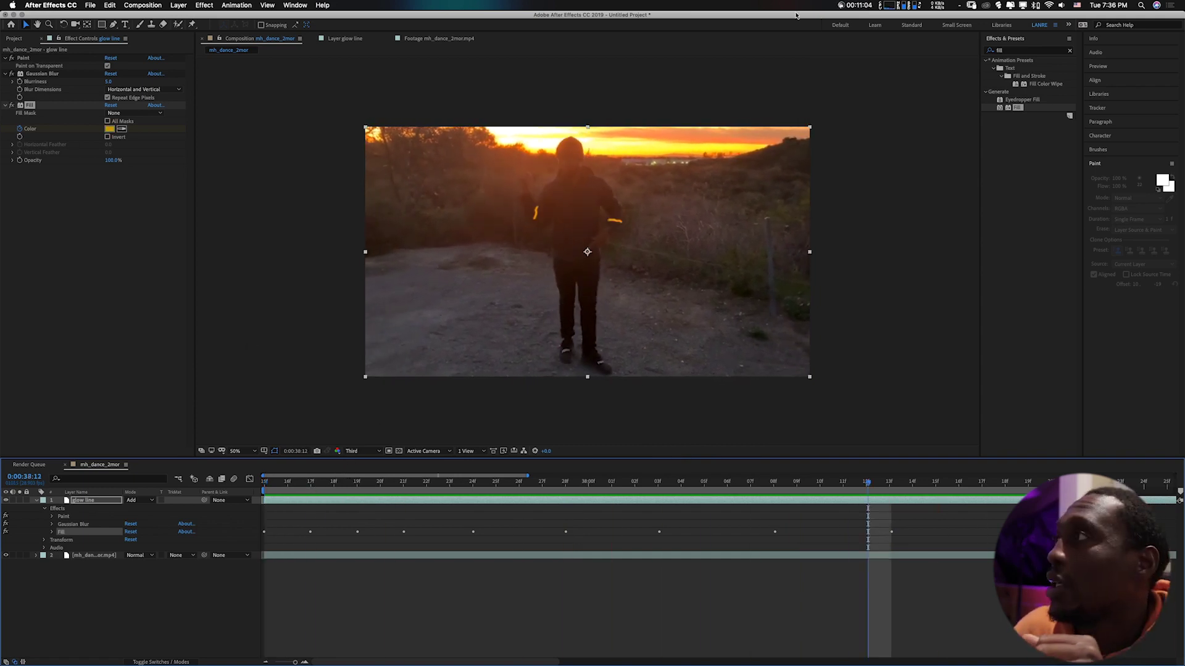
- Apply Stylize > Glow to the glow line layer and preview it from the work area start
click(1070, 51)
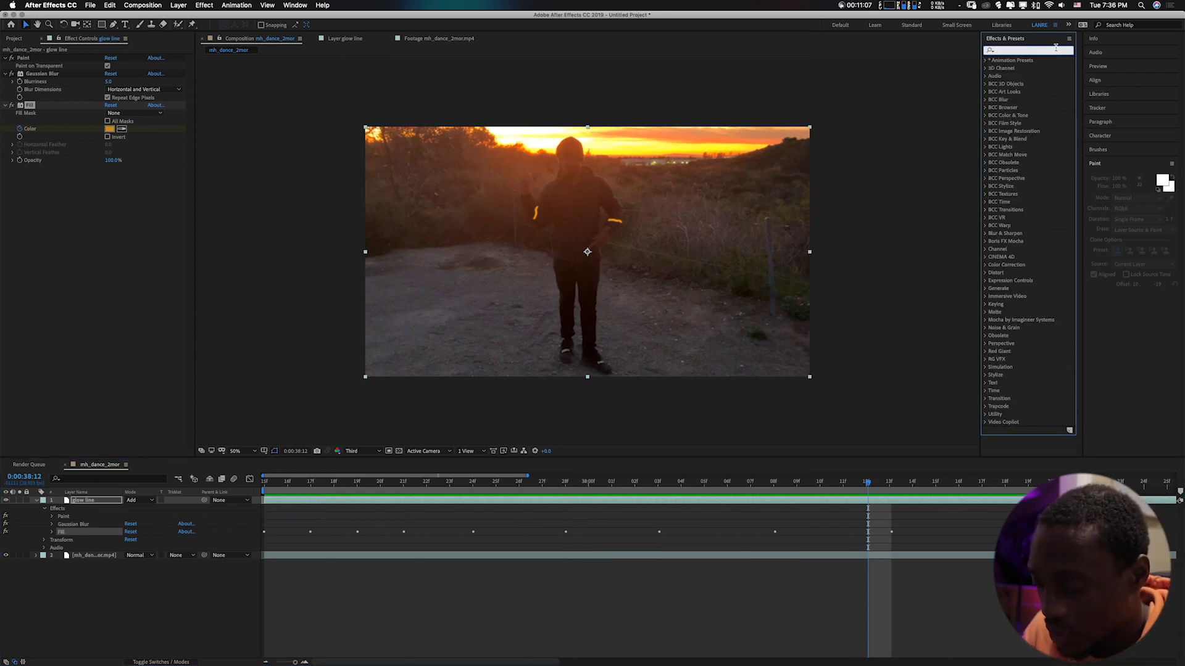
text(glow)
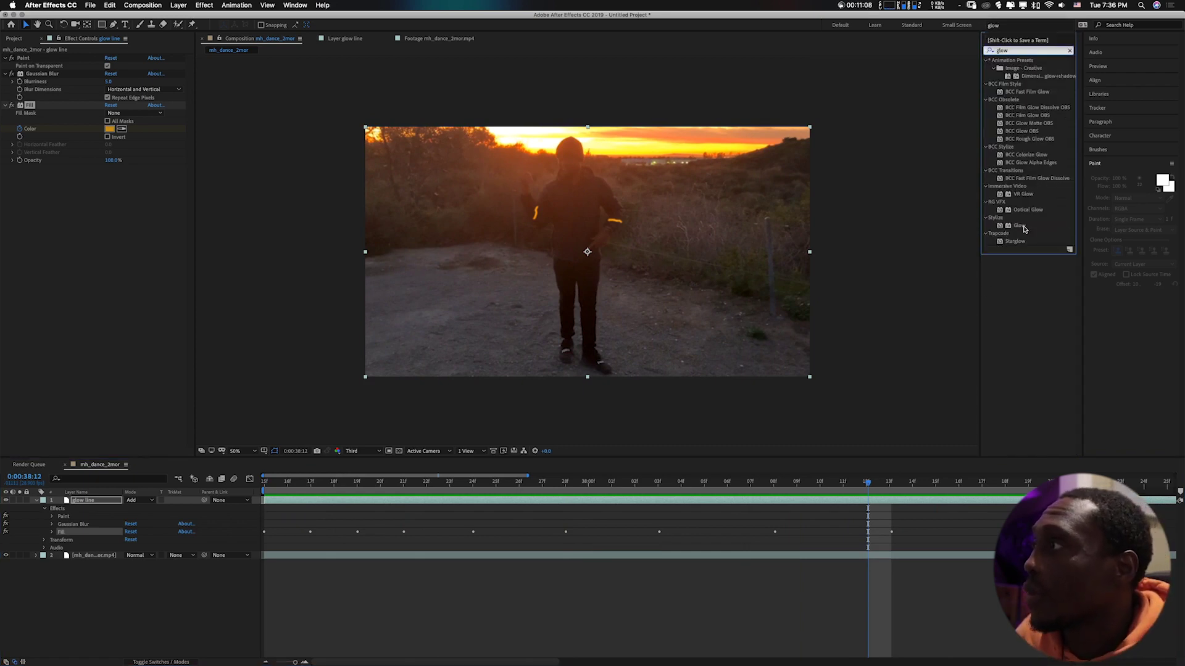
double_click(1021, 226)
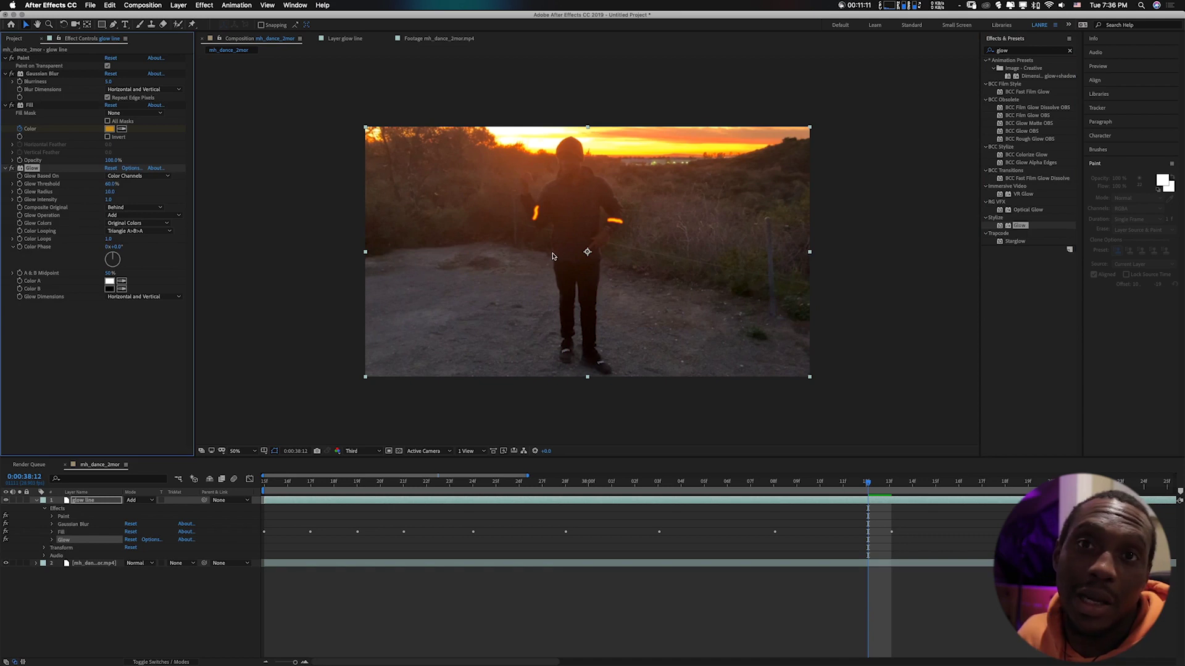
click(267, 482)
key(space)
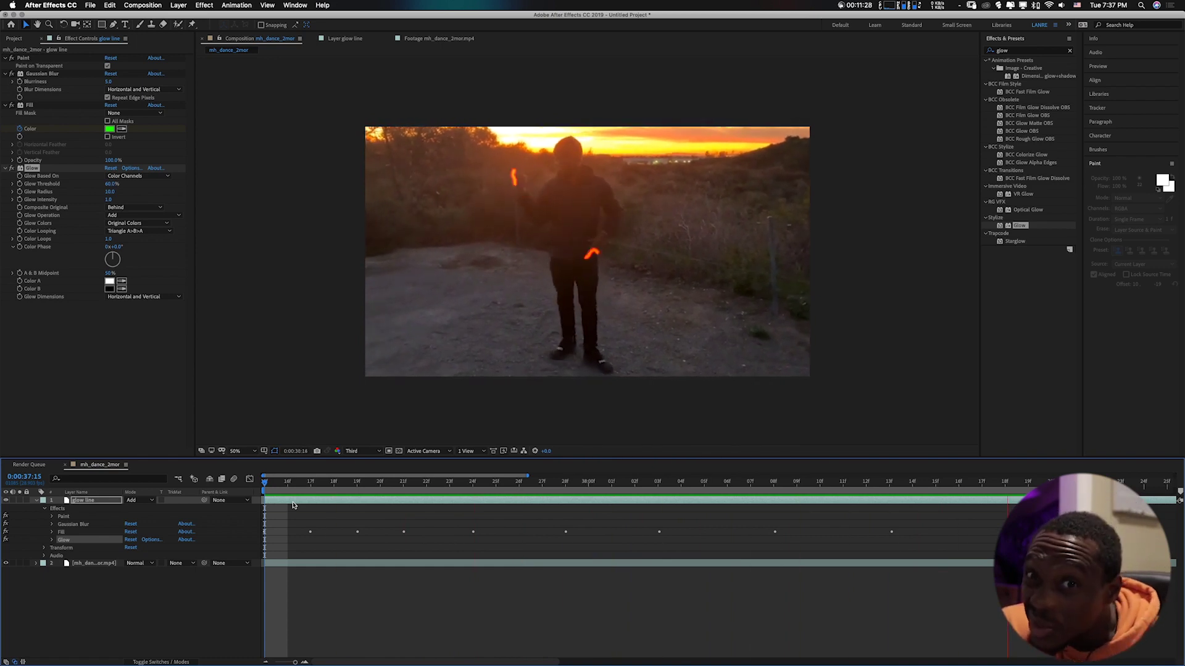
key(space)
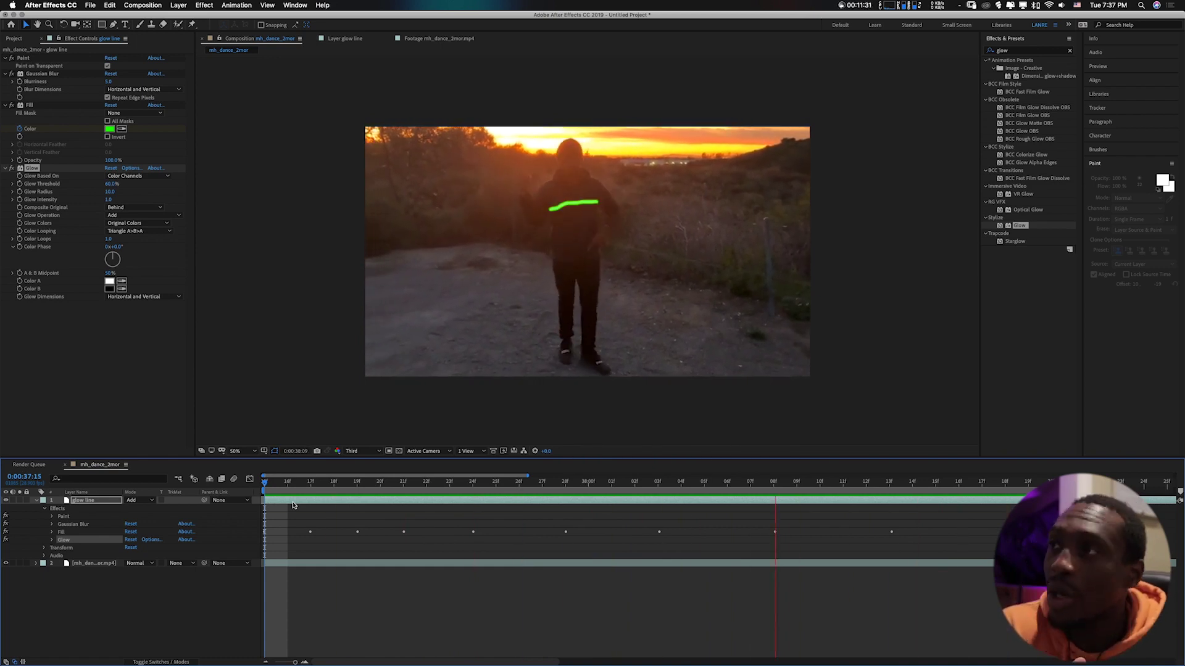